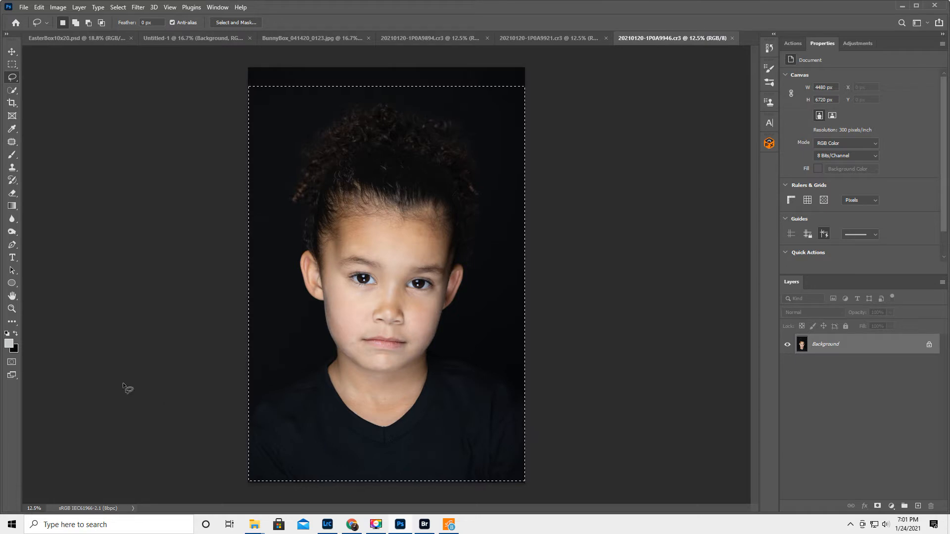
Clear the existing rectangular selection from the 20210120-1P0A9946.cr3 portrait.
{"action": "left_click", "coordinate": [12, 308]}
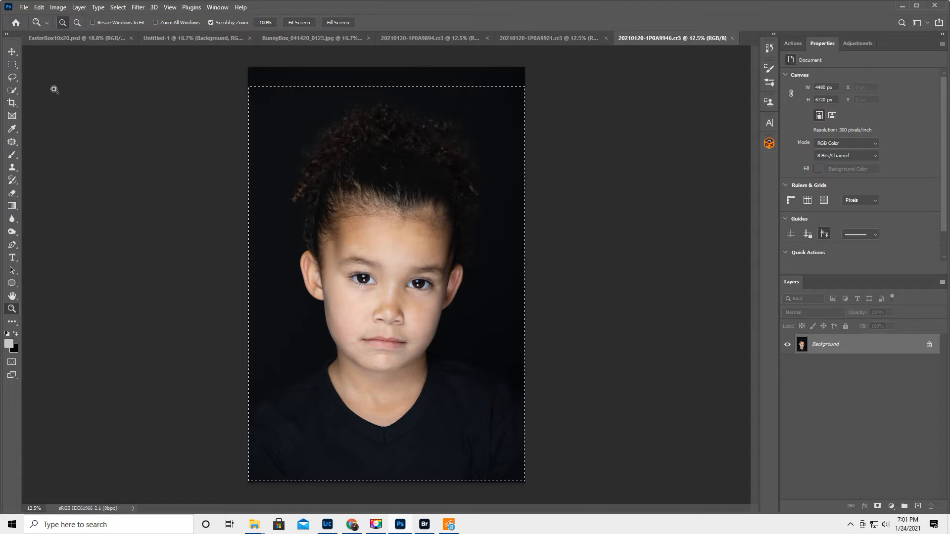
{"action": "left_click", "coordinate": [12, 65]}
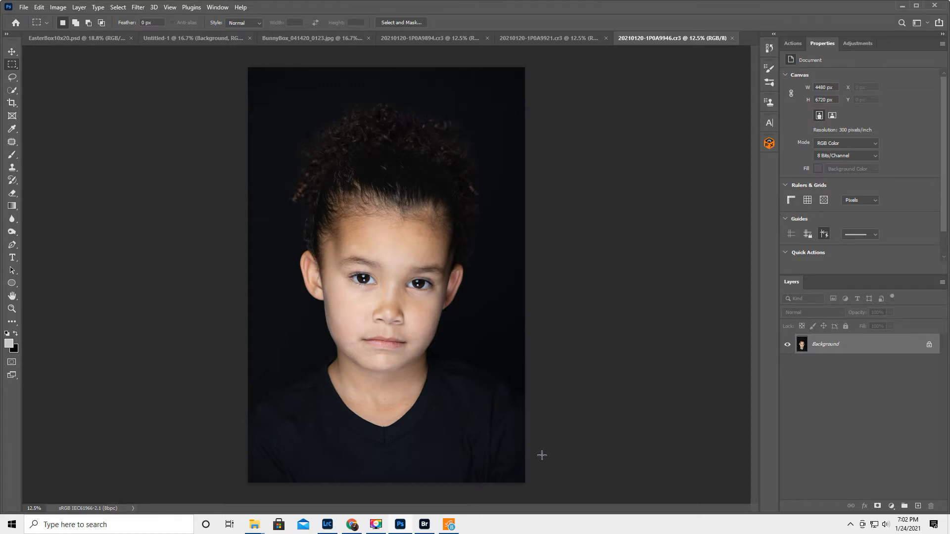
Create a landscape 15 × 11 inch document at 300 pixels/inch in RGB Color, 8 bit, with a black background.
{"action": "left_click", "coordinate": [23, 7]}
{"action": "left_click", "coordinate": [30, 18]}
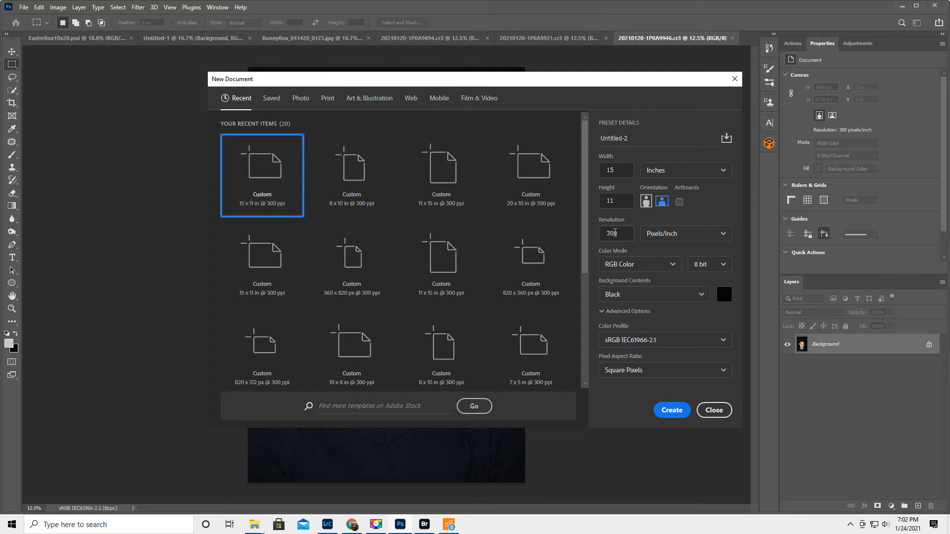
{"action": "left_click", "coordinate": [646, 202]}
{"action": "left_click", "coordinate": [664, 200]}
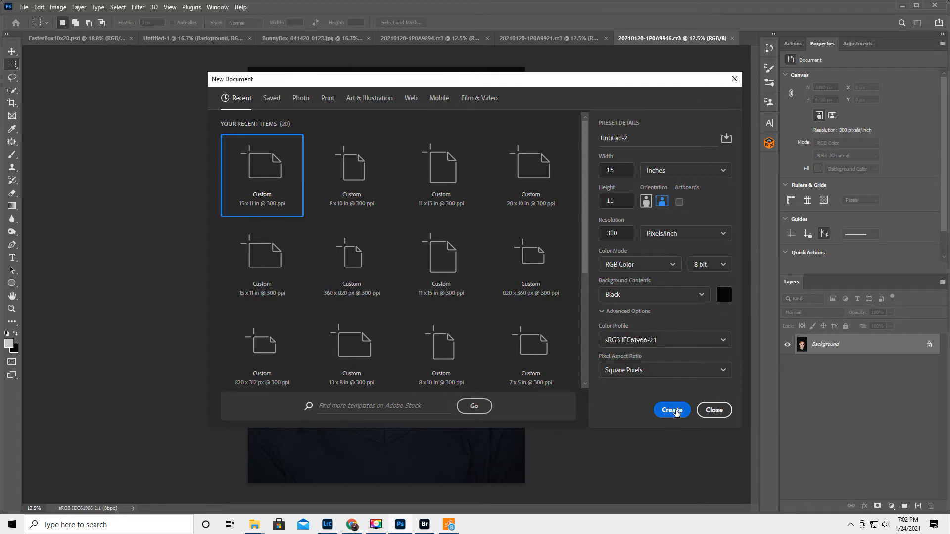
{"action": "left_click", "coordinate": [673, 410]}
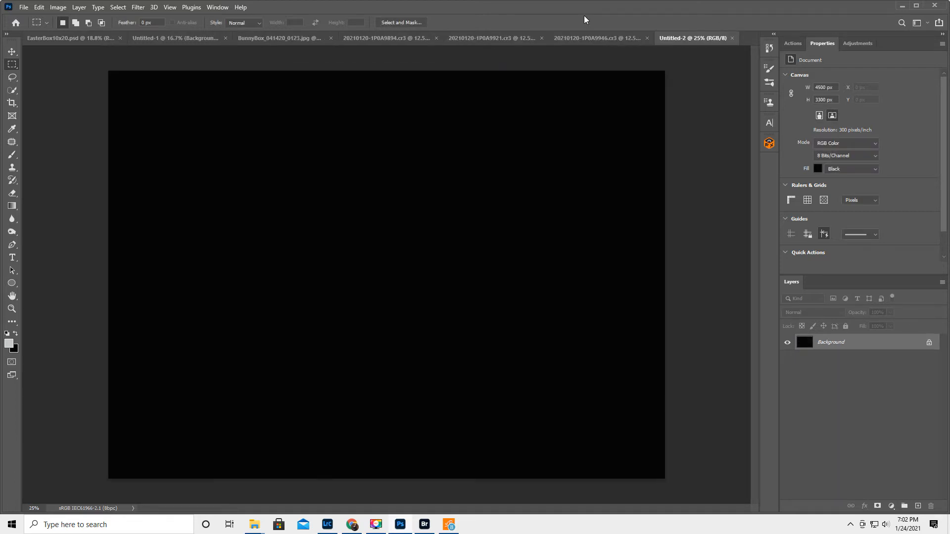
Select the child in 20210120-1P0A9894.cr3 with the Object Selection tool, framing from above the hair to the photo's lower edge.
{"action": "left_click", "coordinate": [383, 40]}
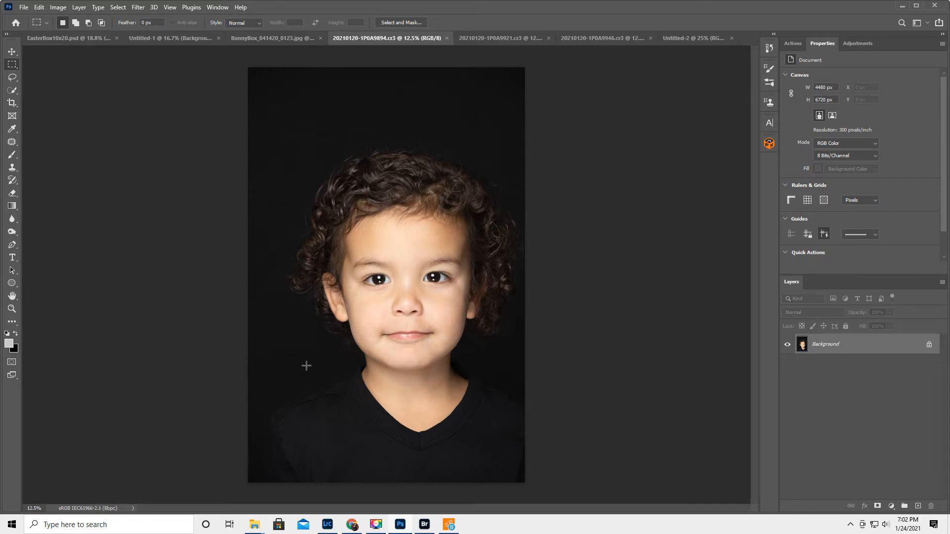
{"action": "left_click", "coordinate": [11, 90]}
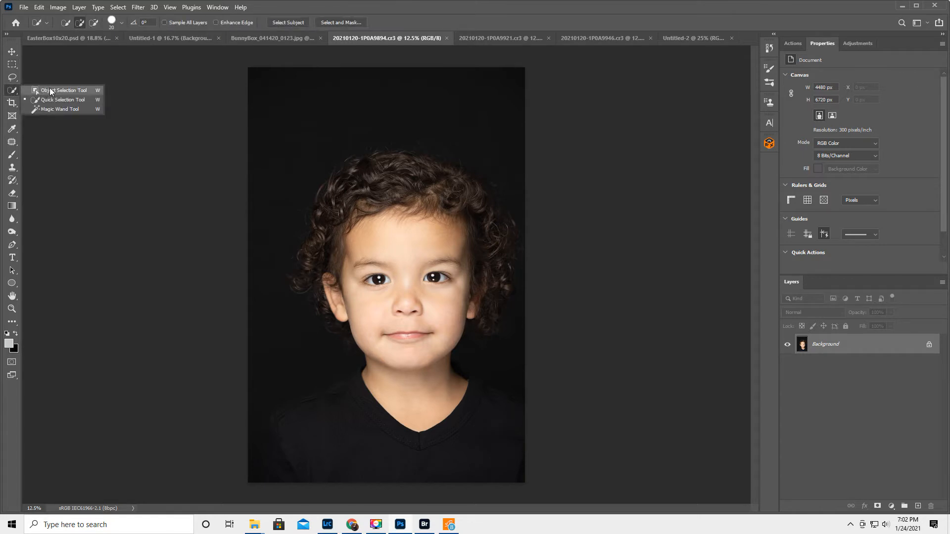
{"action": "left_click", "coordinate": [50, 91]}
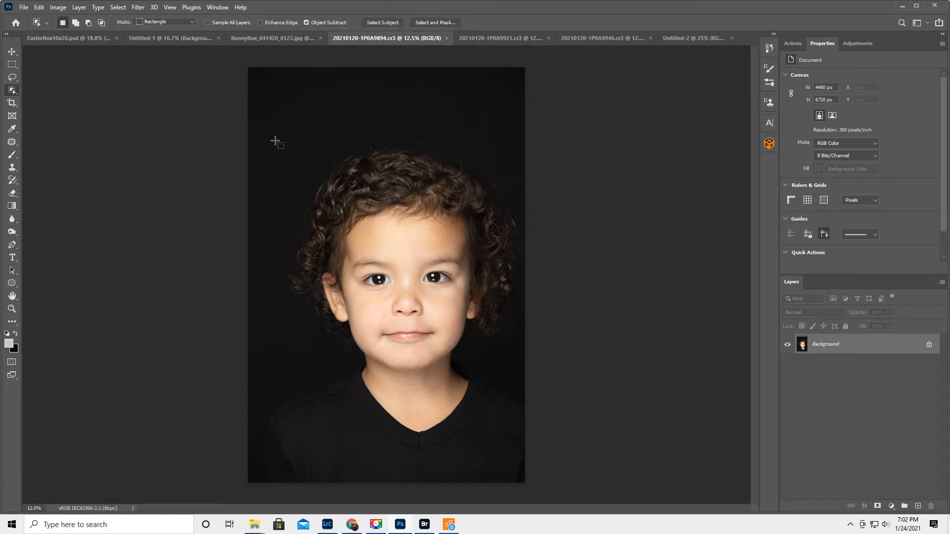
{"action": "left_click_drag", "start_coordinate": [271, 138], "coordinate": [526, 484]}
Refine the curly hair edges in Select and Mask with a 250 px Refine Edge brush and output to a new layer with layer mask.
{"action": "left_click", "coordinate": [437, 22]}
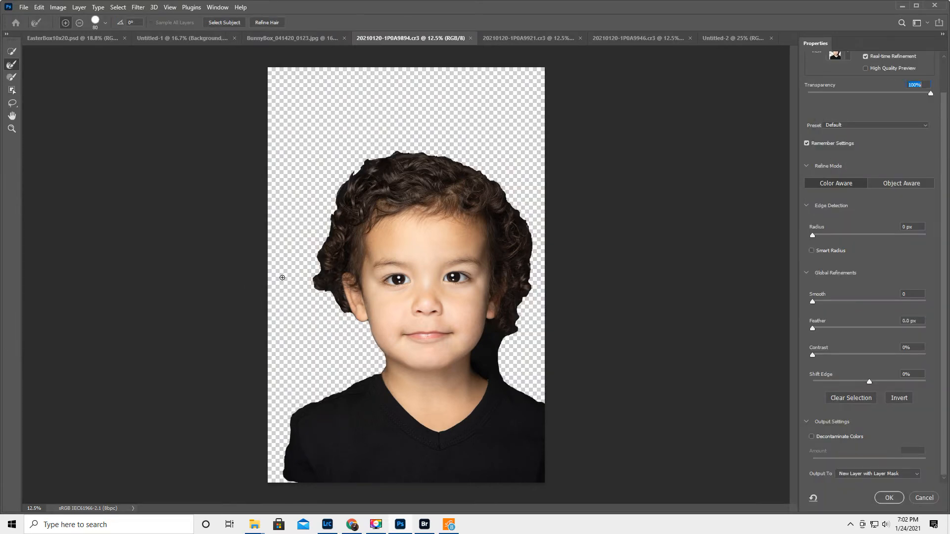
{"action": "key", "text": "bracketright"}
{"action": "key", "text": "bracketright"}
{"action": "key", "text": "bracketright"}
{"action": "key", "text": "bracketright"}
{"action": "key", "text": "bracketright"}
{"action": "key", "text": "bracketright"}
{"action": "key", "text": "bracketright"}
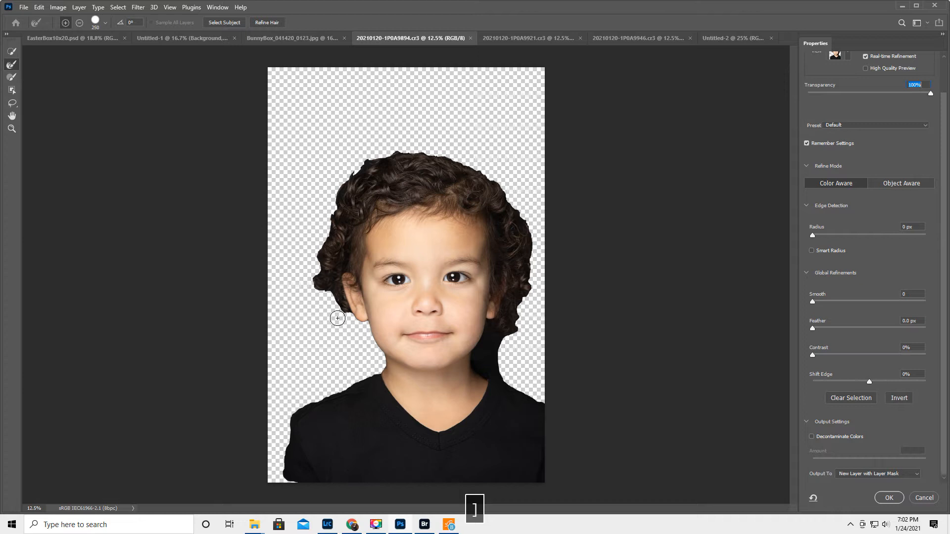
{"action": "mouse_move", "coordinate": [334, 309]}
{"action": "left_mouse_down"}
{"action": "mouse_move", "coordinate": [312, 285]}
{"action": "mouse_move", "coordinate": [314, 258]}
{"action": "mouse_move", "coordinate": [353, 169]}
{"action": "mouse_move", "coordinate": [390, 148]}
{"action": "mouse_move", "coordinate": [463, 158]}
{"action": "mouse_move", "coordinate": [509, 186]}
{"action": "mouse_move", "coordinate": [531, 233]}
{"action": "mouse_move", "coordinate": [533, 294]}
{"action": "mouse_move", "coordinate": [498, 362]}
{"action": "mouse_move", "coordinate": [555, 397]}
{"action": "left_mouse_up"}
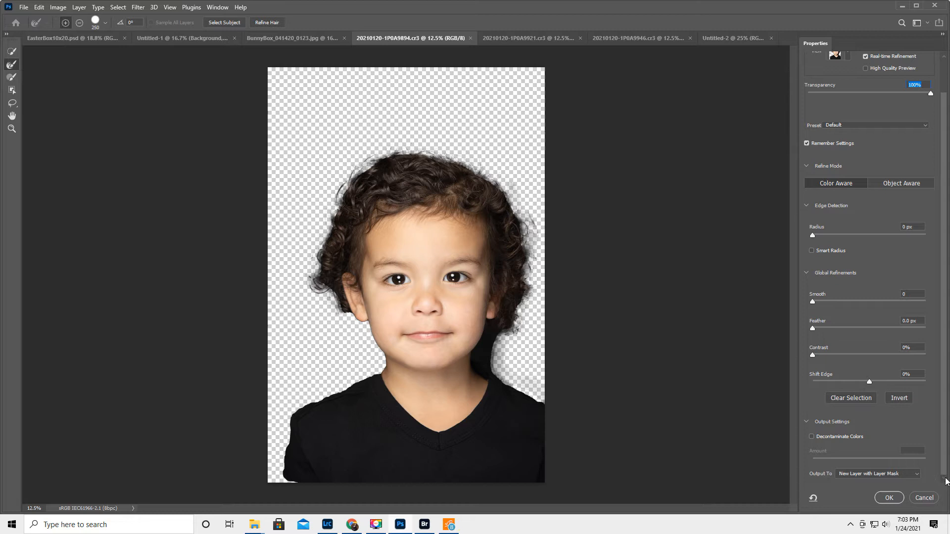
{"action": "left_click", "coordinate": [885, 497]}
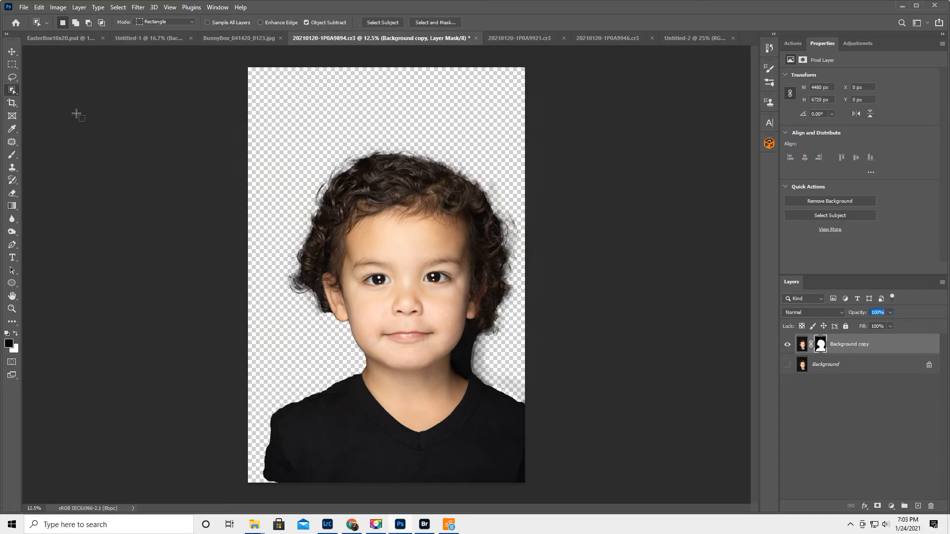
Bring the masked child into Untitled-2, scale it to about 1914 × 2872 px and place it at the canvas's lower right.
{"action": "left_click", "coordinate": [11, 51]}
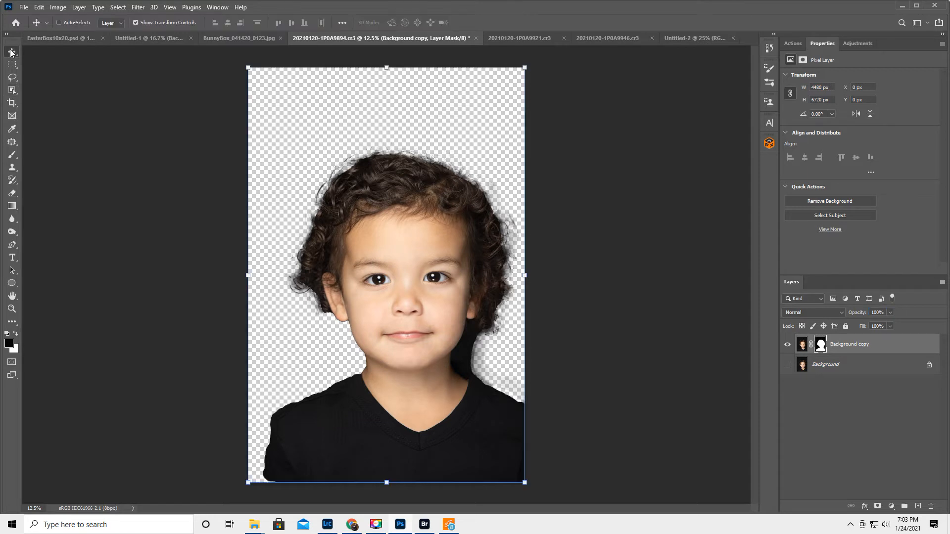
{"action": "left_click_drag", "start_coordinate": [439, 220], "coordinate": [702, 44]}
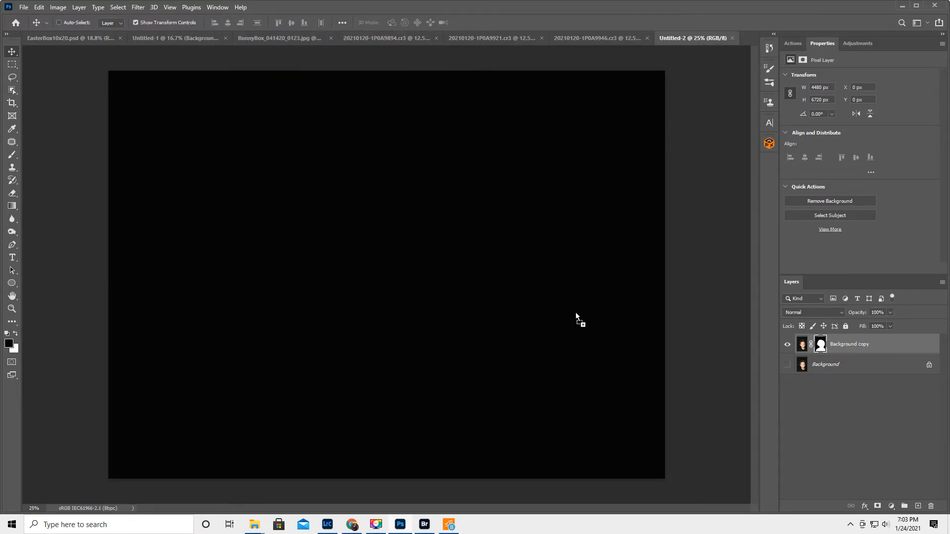
{"action": "left_click_drag", "start_coordinate": [575, 313], "coordinate": [575, 314]}
{"action": "left_click_drag", "start_coordinate": [566, 243], "coordinate": [322, 326]}
{"action": "left_click_drag", "start_coordinate": [360, 247], "coordinate": [366, 408]}
{"action": "left_click_drag", "start_coordinate": [352, 92], "coordinate": [339, 441]}
{"action": "left_click_drag", "start_coordinate": [378, 470], "coordinate": [483, 284]}
{"action": "left_click_drag", "start_coordinate": [508, 447], "coordinate": [545, 285]}
{"action": "key", "text": "Return"}
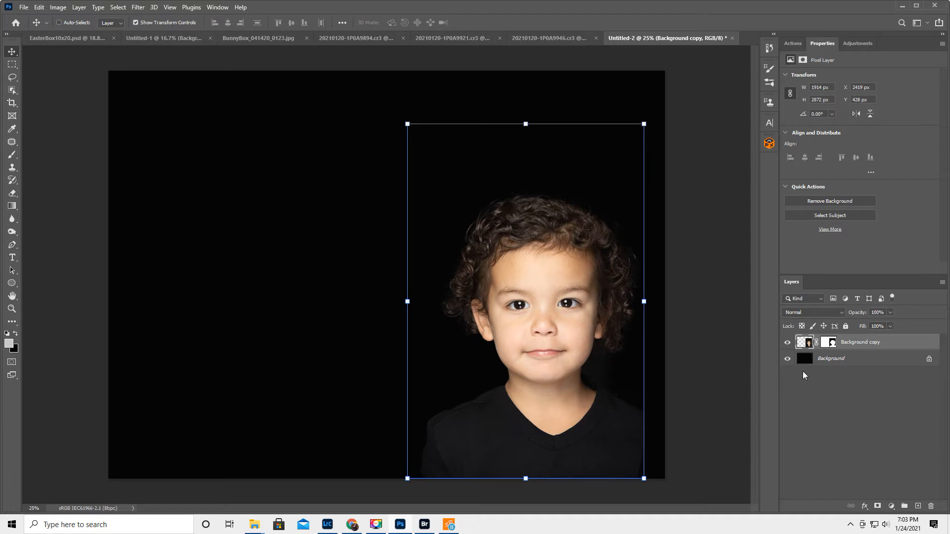
Select the entire canvas area on the Background layer of Untitled-2 with the Rectangular Marquee tool.
{"action": "left_click", "coordinate": [11, 65]}
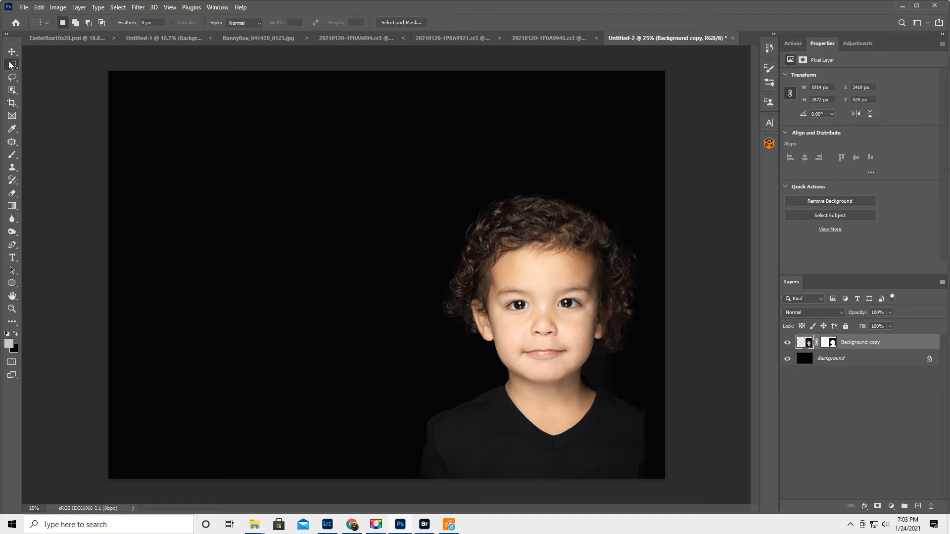
{"action": "left_click", "coordinate": [52, 65]}
{"action": "left_click", "coordinate": [858, 360]}
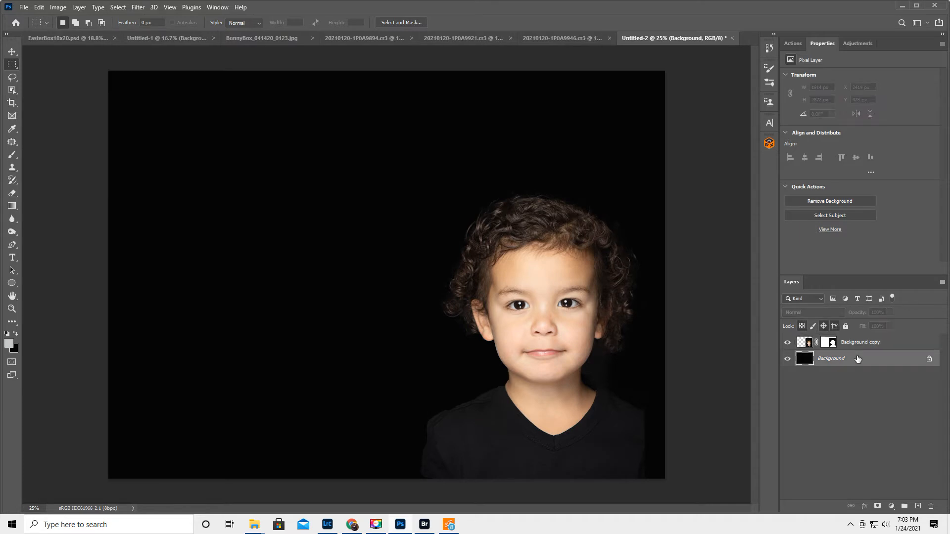
{"action": "left_click_drag", "start_coordinate": [109, 71], "coordinate": [663, 488]}
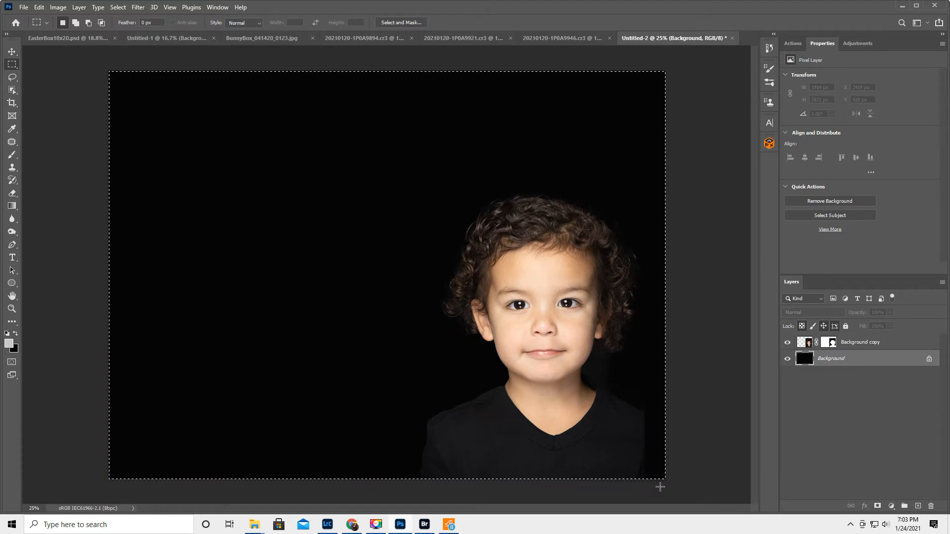
Fill the selected Background layer with a dark colour sampled from the photo backdrop beside the child's neck.
{"action": "left_click", "coordinate": [38, 7]}
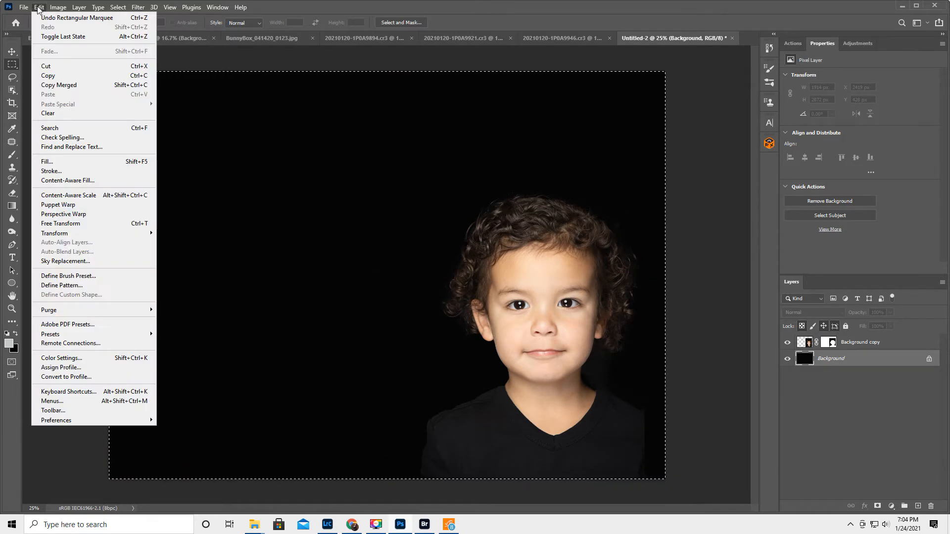
{"action": "left_click", "coordinate": [53, 163]}
{"action": "left_click", "coordinate": [476, 139]}
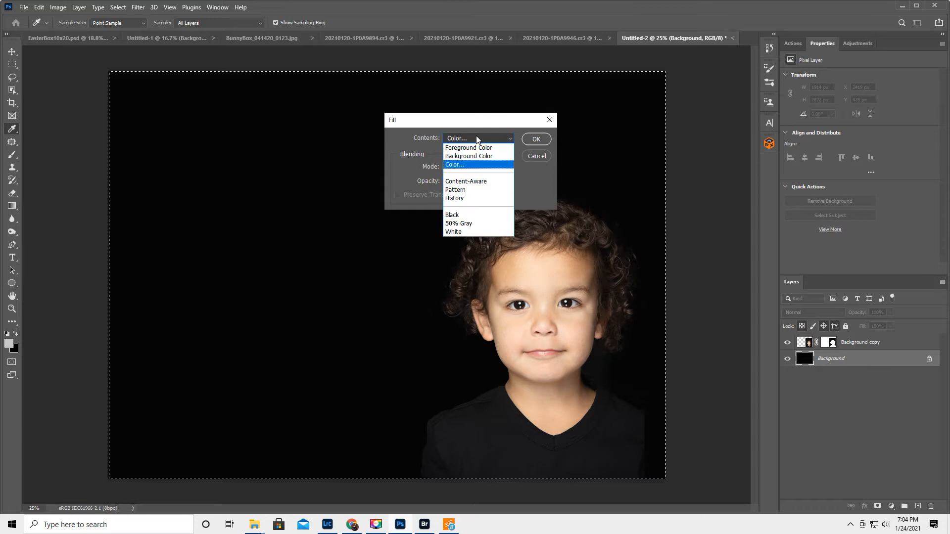
{"action": "left_click", "coordinate": [476, 139]}
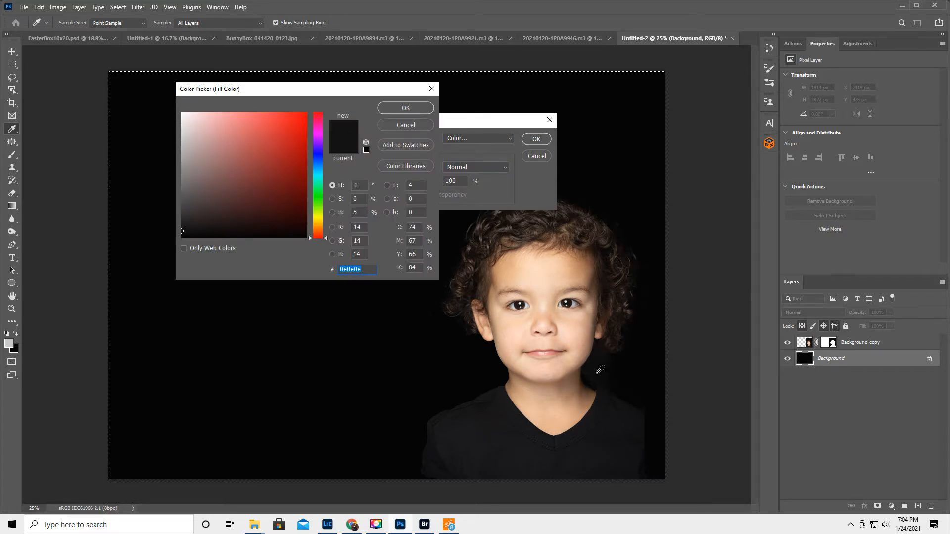
{"action": "left_click", "coordinate": [595, 367]}
{"action": "left_click", "coordinate": [598, 359]}
{"action": "left_click", "coordinate": [416, 109]}
{"action": "left_click", "coordinate": [535, 140]}
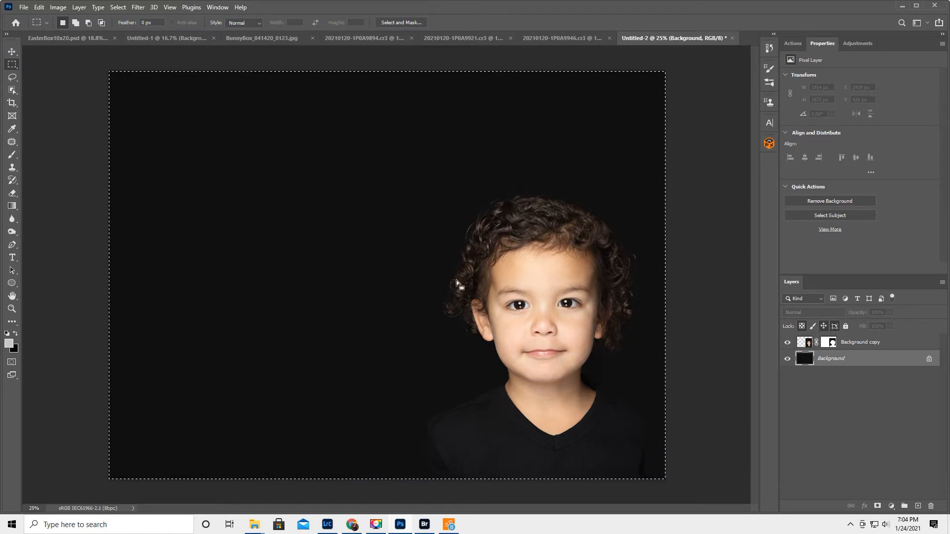
Select the child in 20210120-1P0A9946.cr3 with the Object Selection tool, framing the head and shoulders.
{"action": "left_click", "coordinate": [891, 345]}
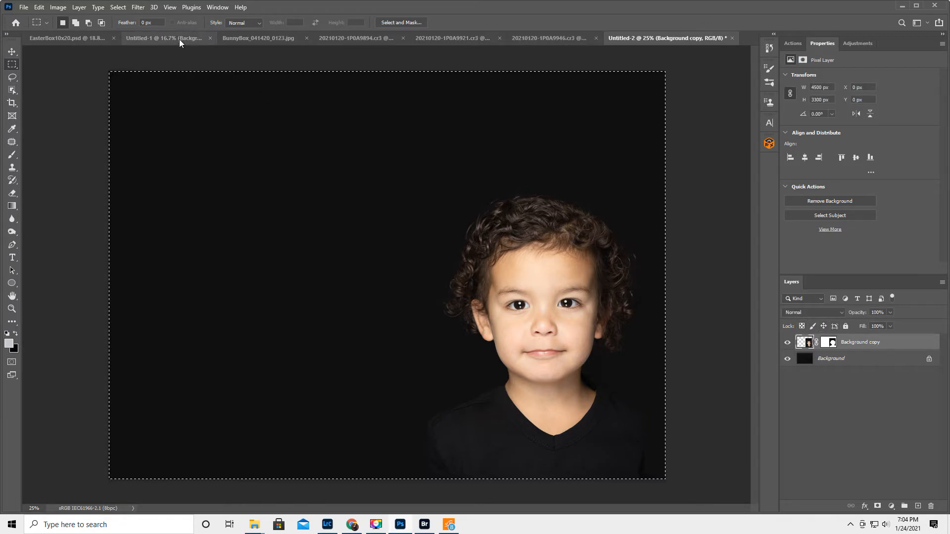
{"action": "left_click", "coordinate": [349, 36]}
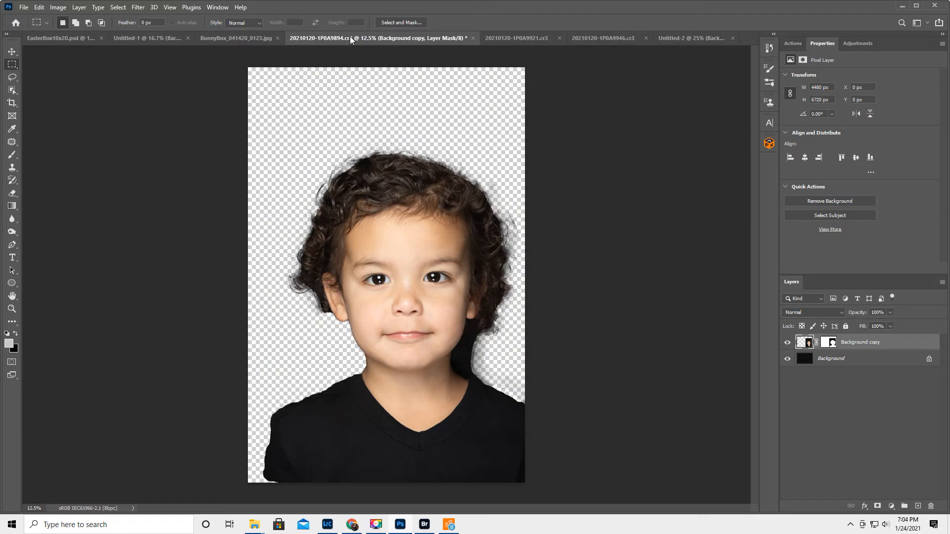
{"action": "left_click", "coordinate": [507, 38]}
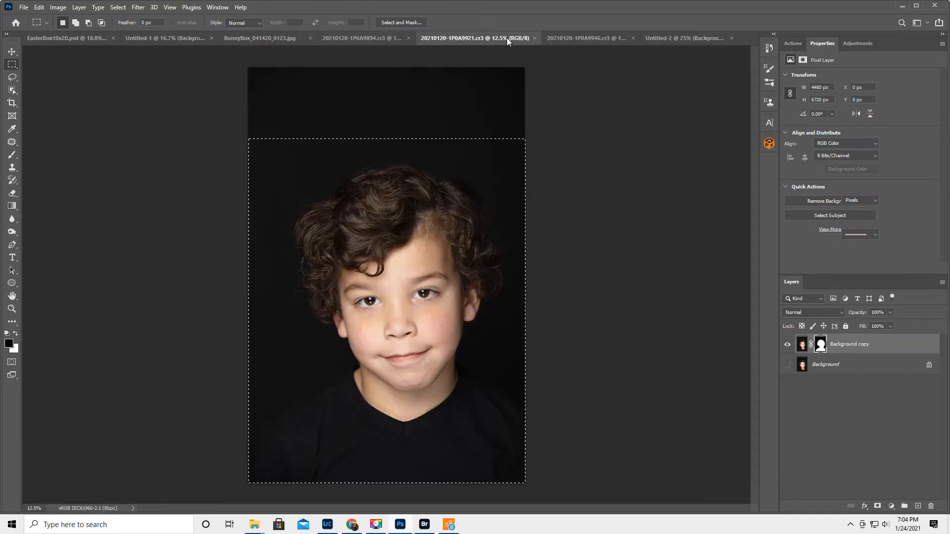
{"action": "left_click", "coordinate": [589, 37]}
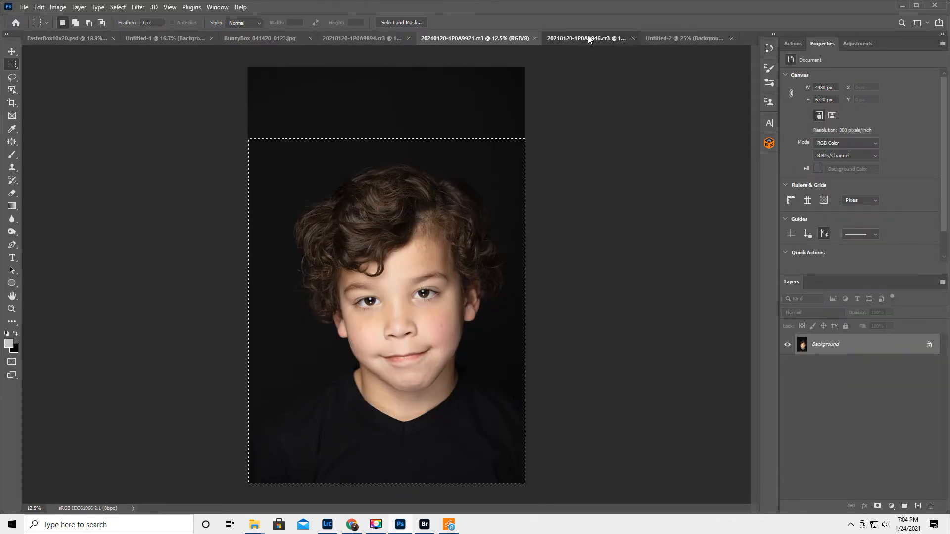
{"action": "left_click", "coordinate": [13, 90]}
{"action": "left_click_drag", "start_coordinate": [273, 96], "coordinate": [525, 485]}
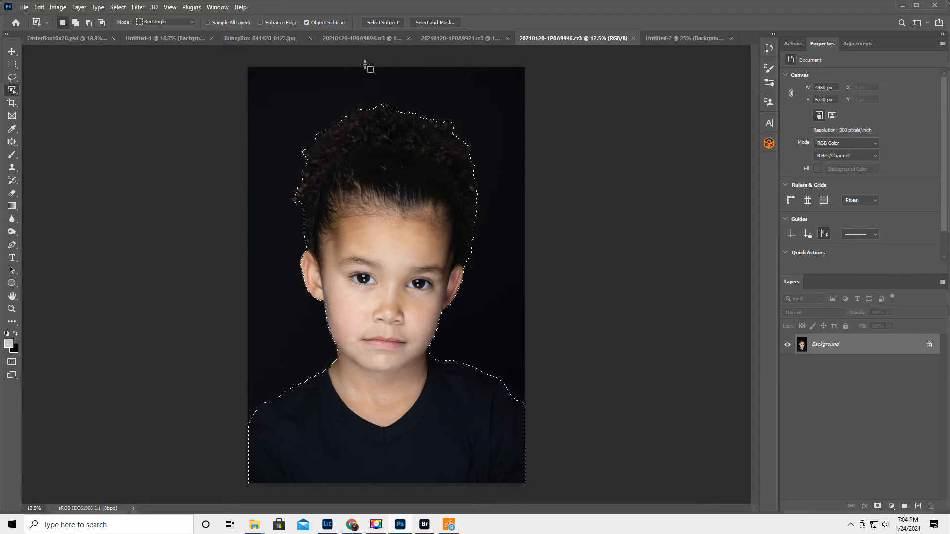
Brush along the second child's hair outline in Select and Mask to refine it, and output to a new layer with layer mask.
{"action": "left_click", "coordinate": [442, 23]}
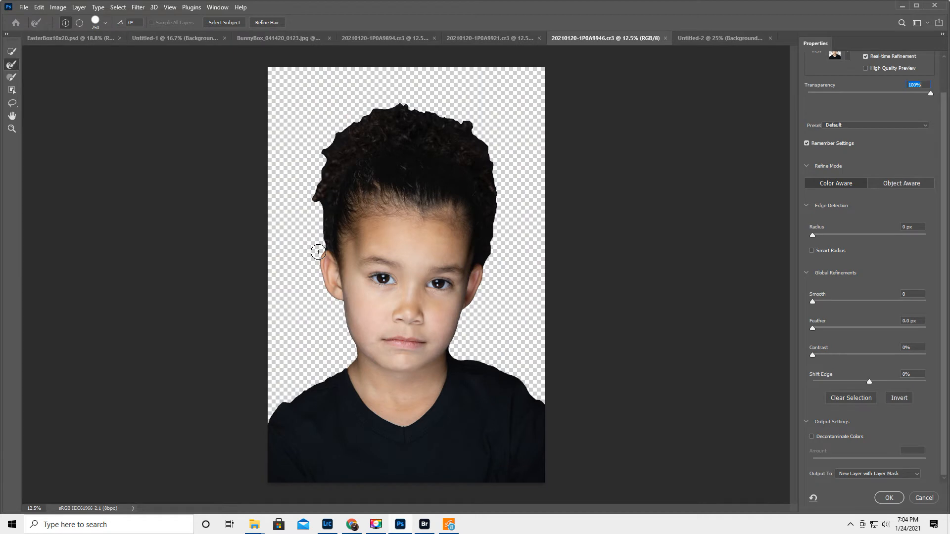
{"action": "mouse_move", "coordinate": [319, 241]}
{"action": "left_mouse_down"}
{"action": "mouse_move", "coordinate": [308, 201]}
{"action": "mouse_move", "coordinate": [320, 152]}
{"action": "mouse_move", "coordinate": [347, 122]}
{"action": "left_mouse_up"}
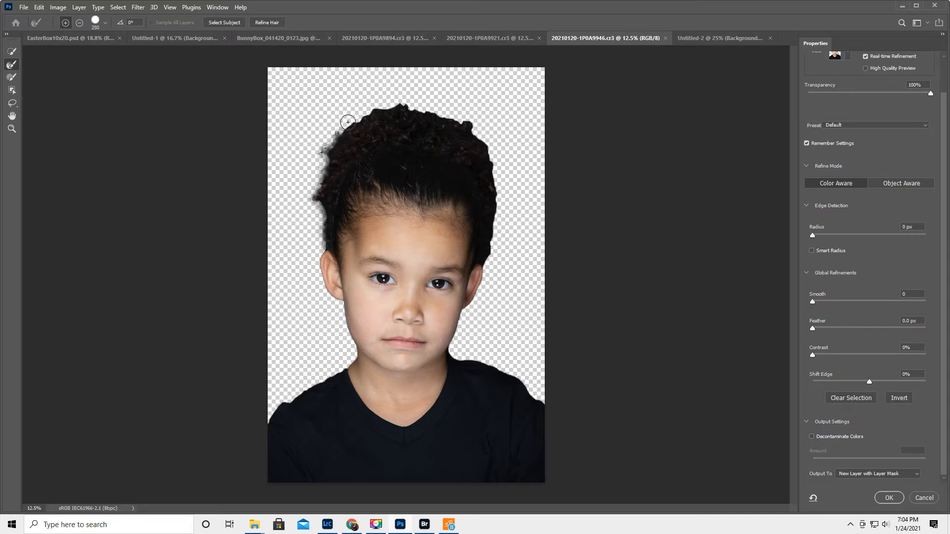
{"action": "mouse_move", "coordinate": [403, 103]}
{"action": "left_mouse_down"}
{"action": "mouse_move", "coordinate": [468, 115]}
{"action": "mouse_move", "coordinate": [476, 127]}
{"action": "mouse_move", "coordinate": [497, 180]}
{"action": "mouse_move", "coordinate": [489, 264]}
{"action": "mouse_move", "coordinate": [492, 255]}
{"action": "left_mouse_up"}
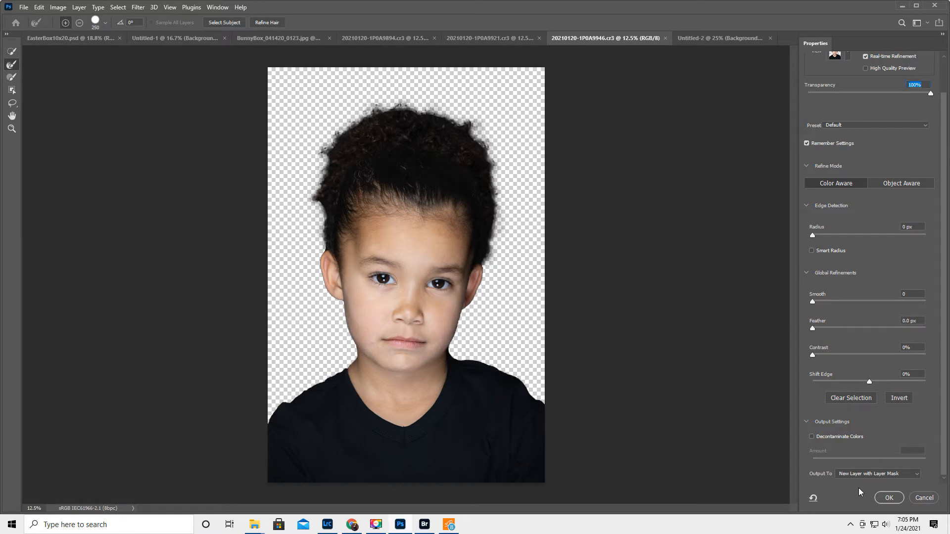
{"action": "left_click", "coordinate": [888, 498]}
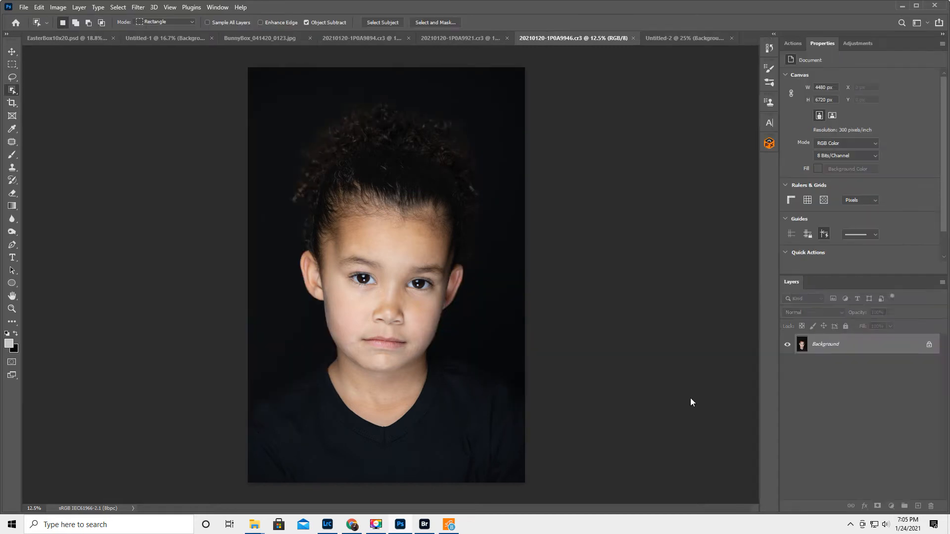
Bring the masked cutout from 20210120-1P0A9946.cr3 into Untitled-2 as a layer above the first child.
{"action": "left_click", "coordinate": [11, 52]}
{"action": "left_click_drag", "start_coordinate": [382, 198], "coordinate": [665, 47]}
{"action": "left_click_drag", "start_coordinate": [393, 246], "coordinate": [366, 370]}
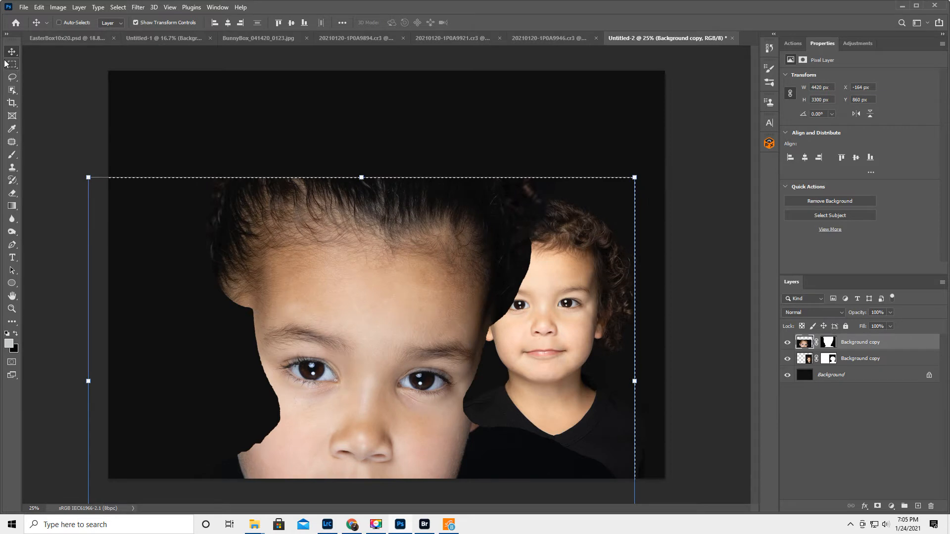
Try scaling the second child's cutout to about 60%, cancel the transform and delete the cutout's pixels.
{"action": "left_click_drag", "start_coordinate": [360, 203], "coordinate": [379, 408]}
{"action": "left_click_drag", "start_coordinate": [399, 280], "coordinate": [397, 202]}
{"action": "left_click", "coordinate": [804, 341], "text": "ctrl"}
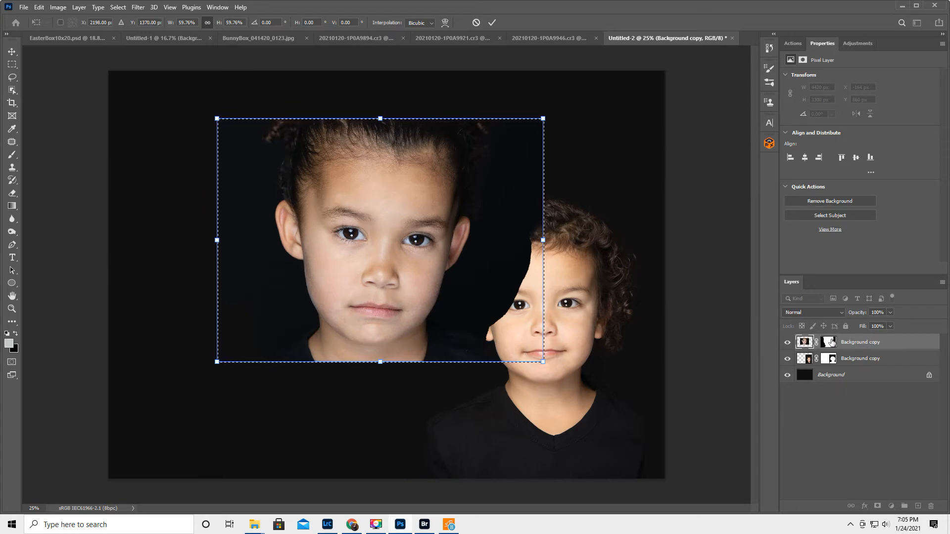
{"action": "left_click", "coordinate": [476, 23]}
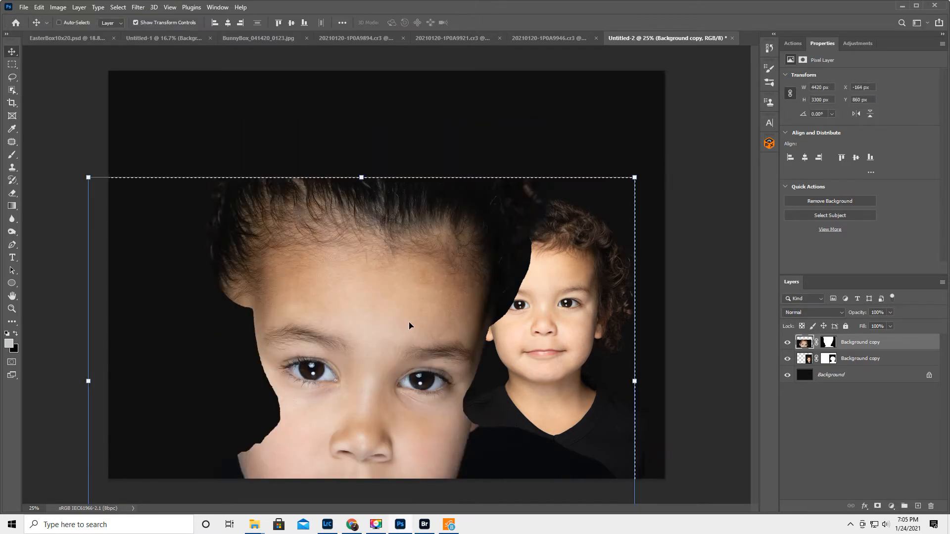
{"action": "key", "text": "Delete"}
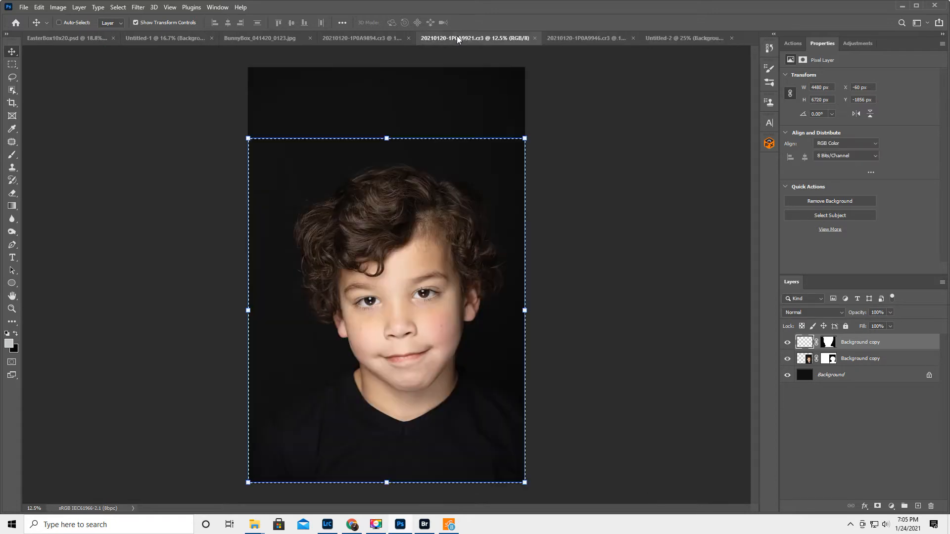
Bring the masked cutout from 20210120-1P0A9946.cr3 into Untitled-2 again as the uppermost layer.
{"action": "left_click", "coordinate": [457, 35]}
{"action": "left_click", "coordinate": [565, 38]}
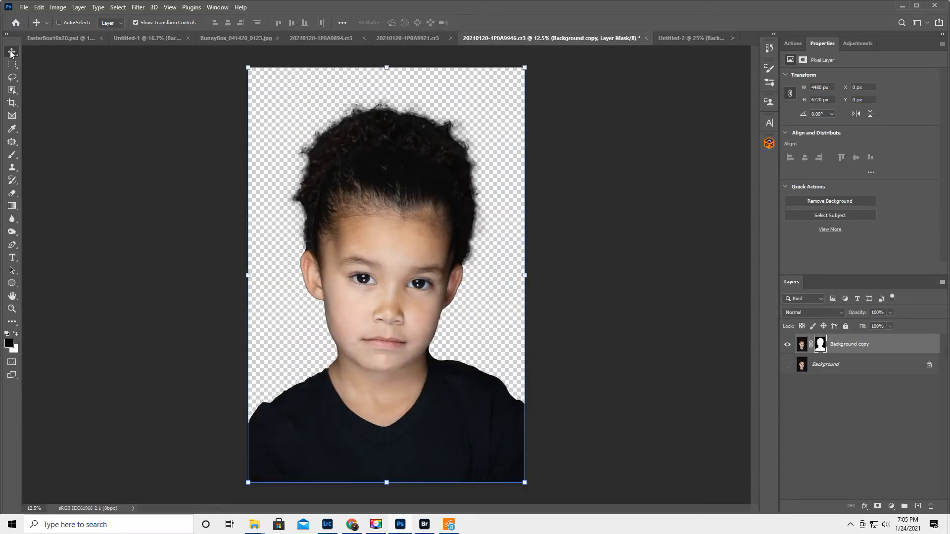
{"action": "left_click", "coordinate": [801, 344]}
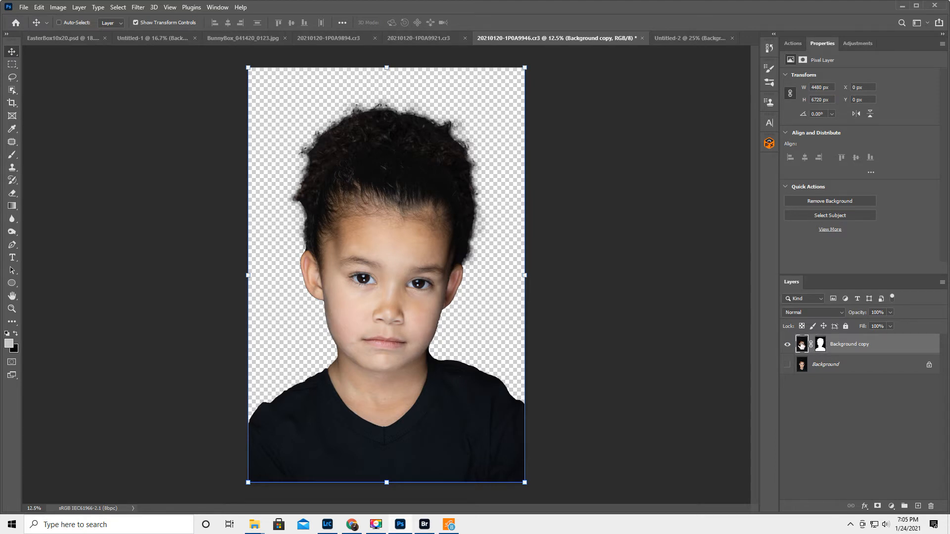
{"action": "left_click_drag", "start_coordinate": [436, 218], "coordinate": [660, 53]}
Scale the second child's cutout to about 45% and place it beside the first child with the shirt meeting the canvas's lower edge.
{"action": "left_click_drag", "start_coordinate": [355, 221], "coordinate": [394, 351]}
{"action": "left_click_drag", "start_coordinate": [386, 152], "coordinate": [394, 129]}
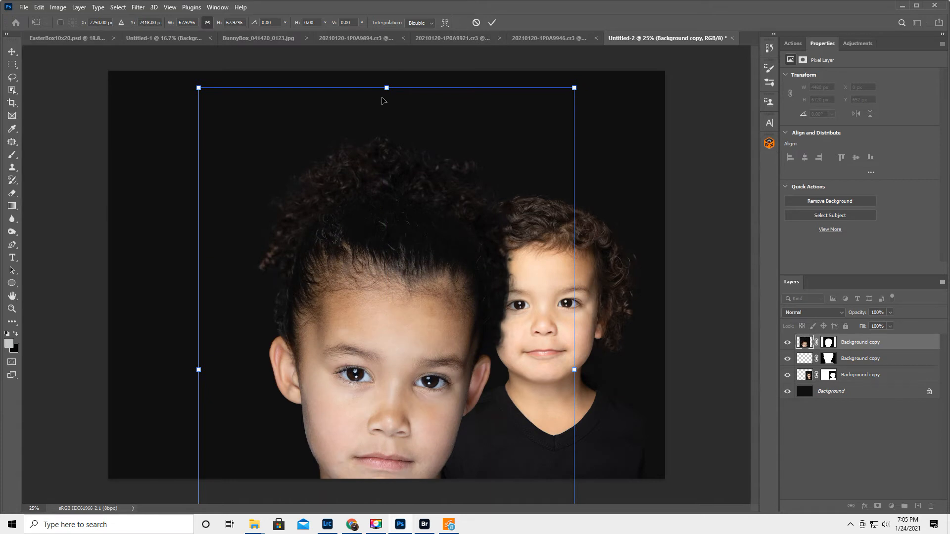
{"action": "left_click_drag", "start_coordinate": [386, 87], "coordinate": [381, 279]}
{"action": "left_click_drag", "start_coordinate": [380, 370], "coordinate": [387, 207]}
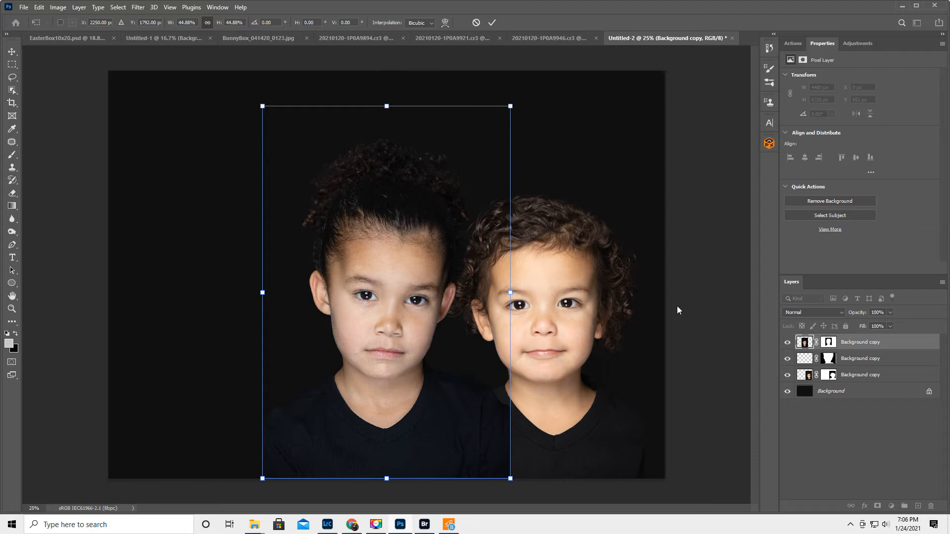
{"action": "left_click", "coordinate": [492, 22]}
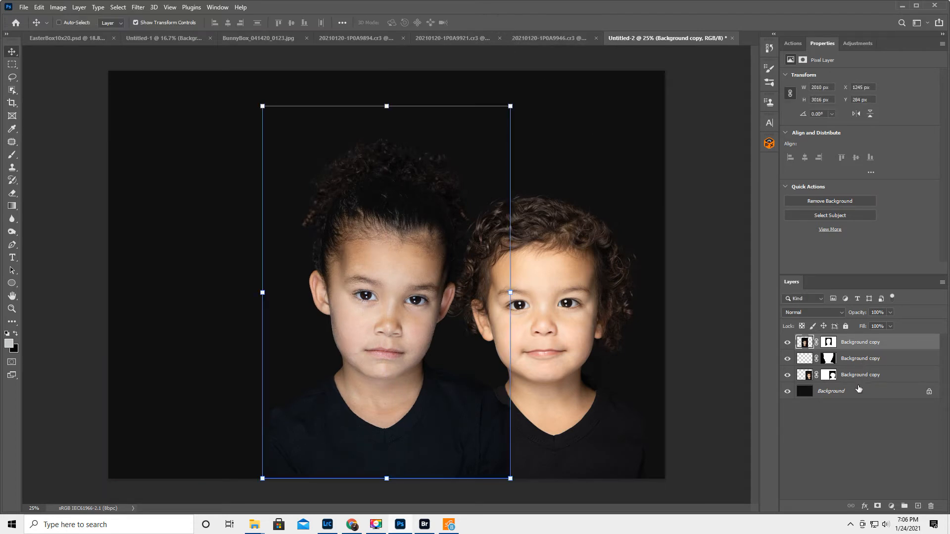
Delete the empty leftover layer and check the second child's layer by toggling its visibility.
{"action": "left_click", "coordinate": [876, 358]}
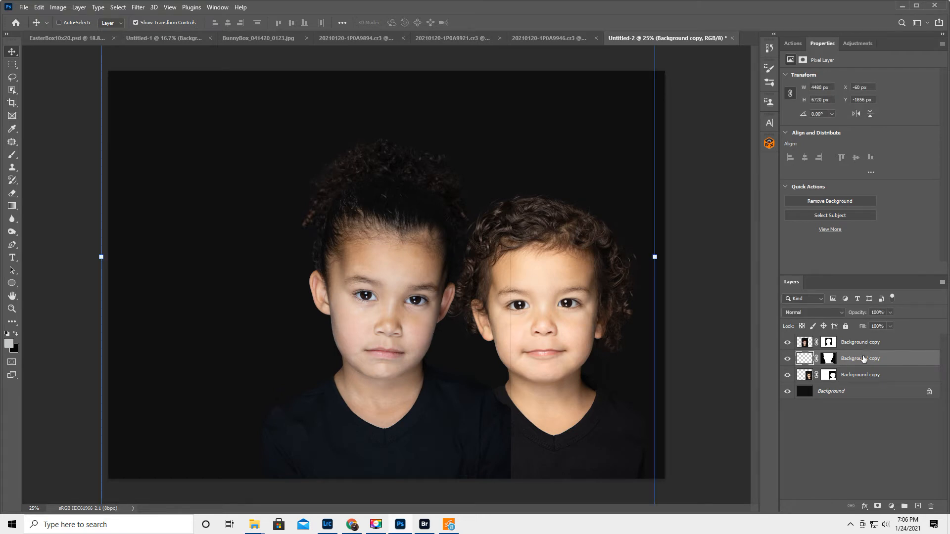
{"action": "key", "text": "Delete"}
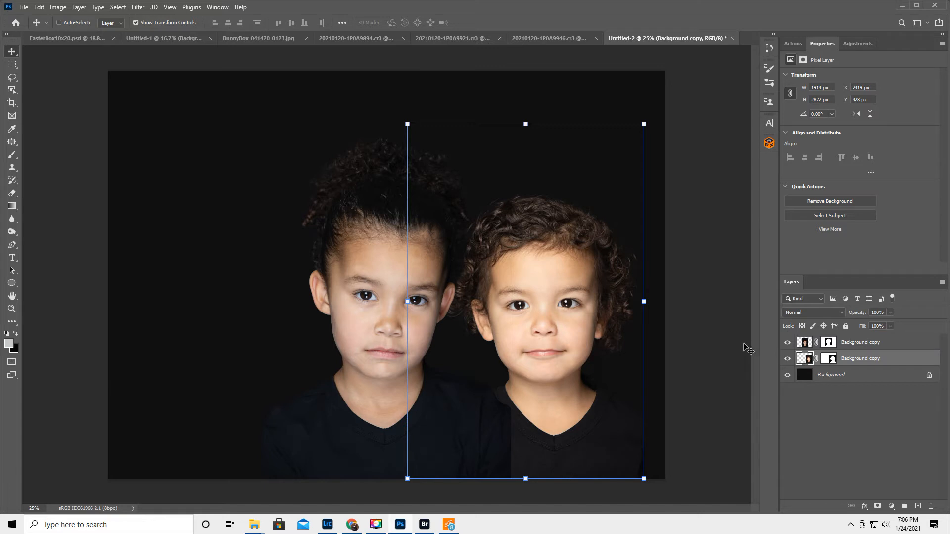
{"action": "left_click", "coordinate": [788, 342]}
{"action": "left_click", "coordinate": [788, 343]}
Paint black on the second child's layer mask with a 500 px brush at 100% hardness to hide the edge overlapping the first child.
{"action": "left_click", "coordinate": [829, 342]}
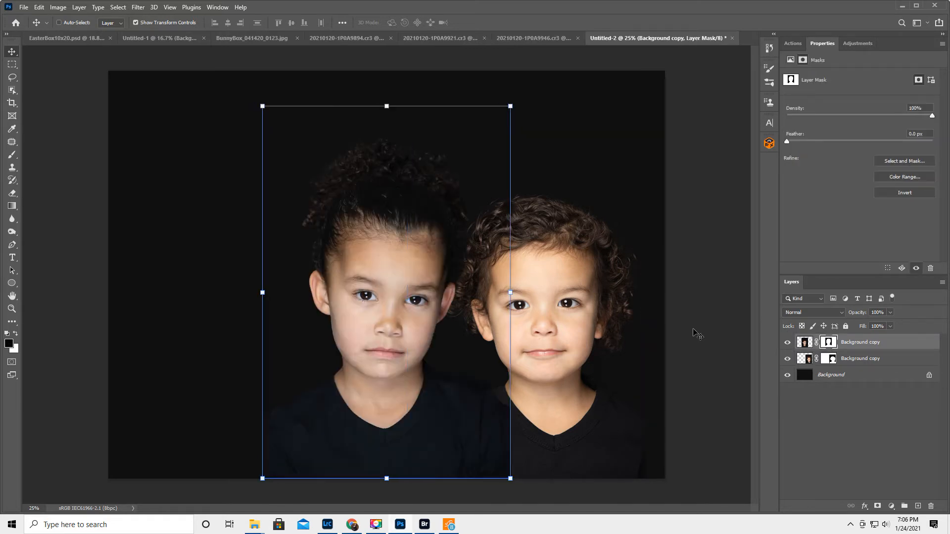
{"action": "left_click", "coordinate": [11, 155]}
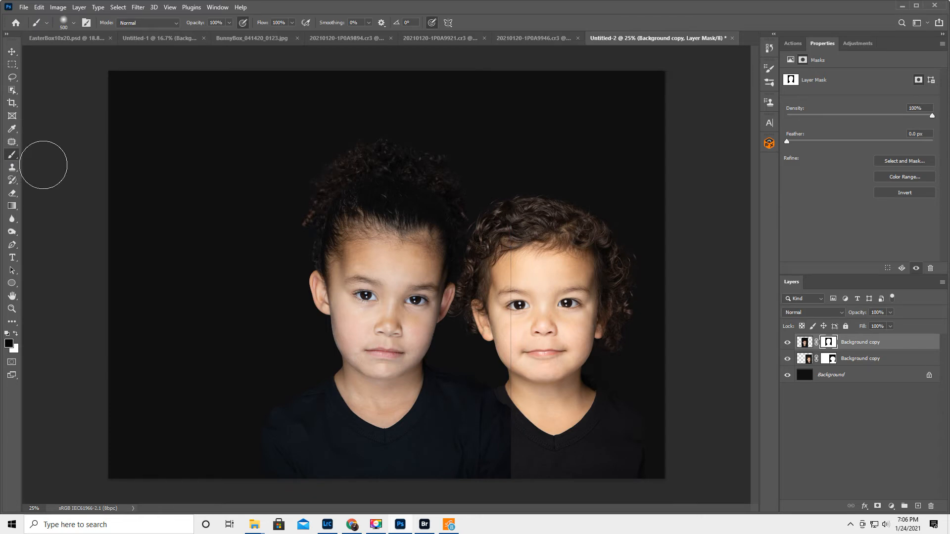
{"action": "right_click", "coordinate": [515, 230]}
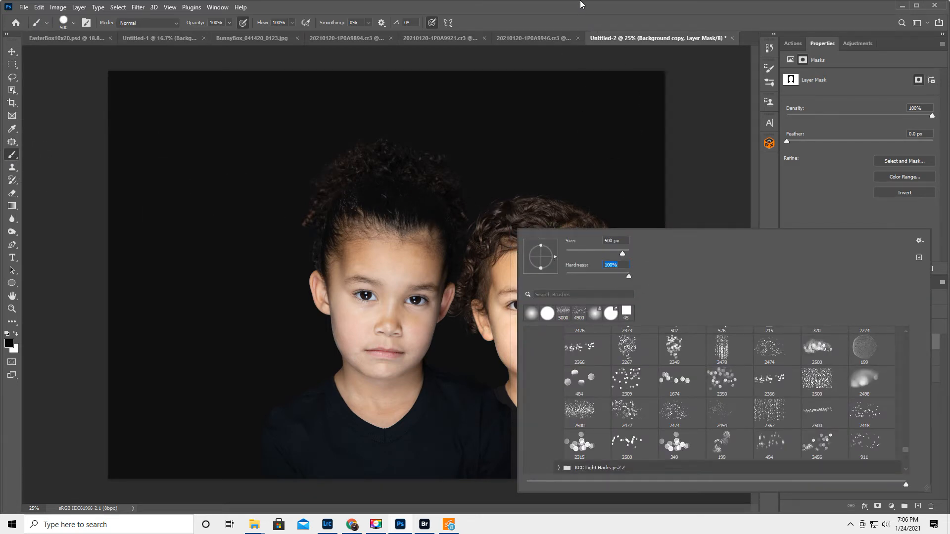
{"action": "key", "text": "Return"}
{"action": "mouse_move", "coordinate": [521, 308]}
{"action": "left_mouse_down"}
{"action": "mouse_move", "coordinate": [521, 482]}
{"action": "mouse_move", "coordinate": [533, 340]}
{"action": "left_mouse_up"}
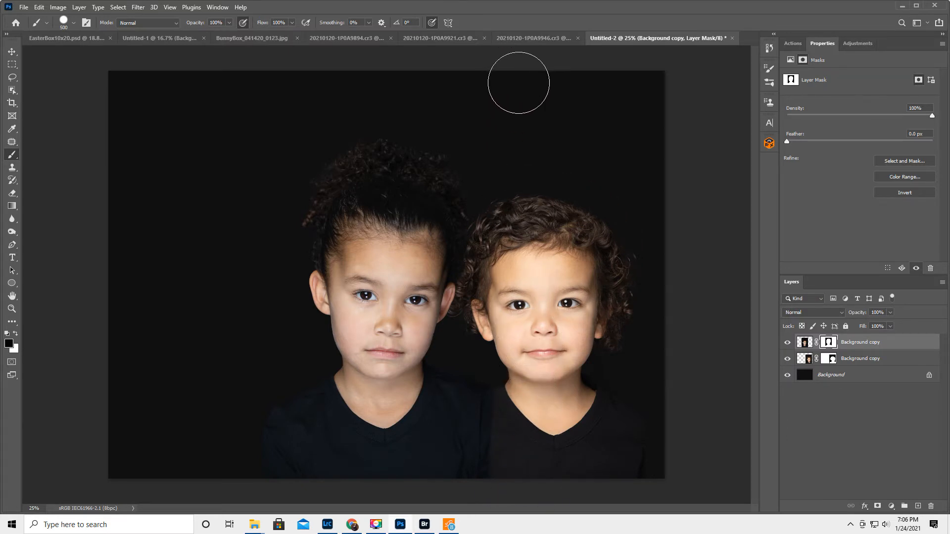
Paint the second child's shoulder back in white on the mask, and move the first child's layer above the second child's.
{"action": "key", "text": "x"}
{"action": "mouse_move", "coordinate": [493, 425]}
{"action": "left_mouse_down"}
{"action": "mouse_move", "coordinate": [486, 474]}
{"action": "mouse_move", "coordinate": [503, 422]}
{"action": "mouse_move", "coordinate": [505, 452]}
{"action": "mouse_move", "coordinate": [487, 418]}
{"action": "left_mouse_up"}
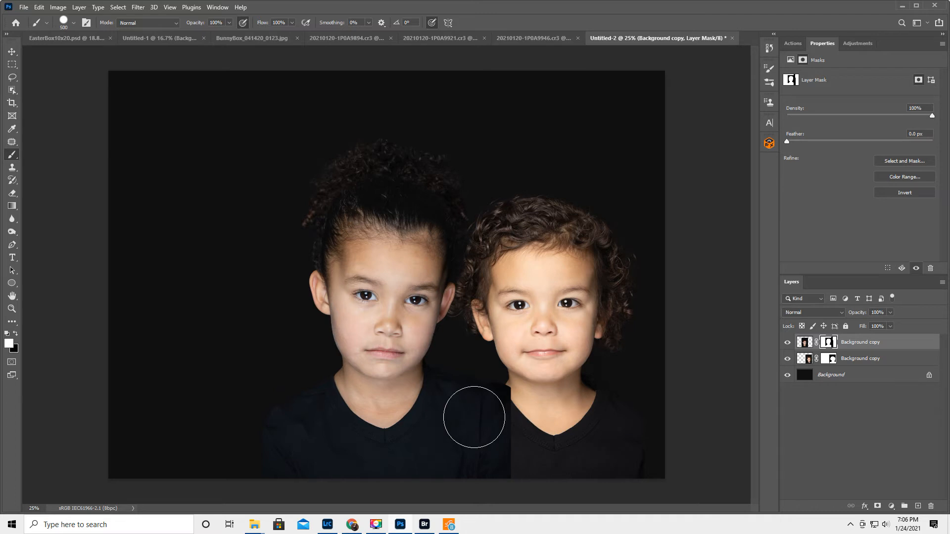
{"action": "key", "text": "x"}
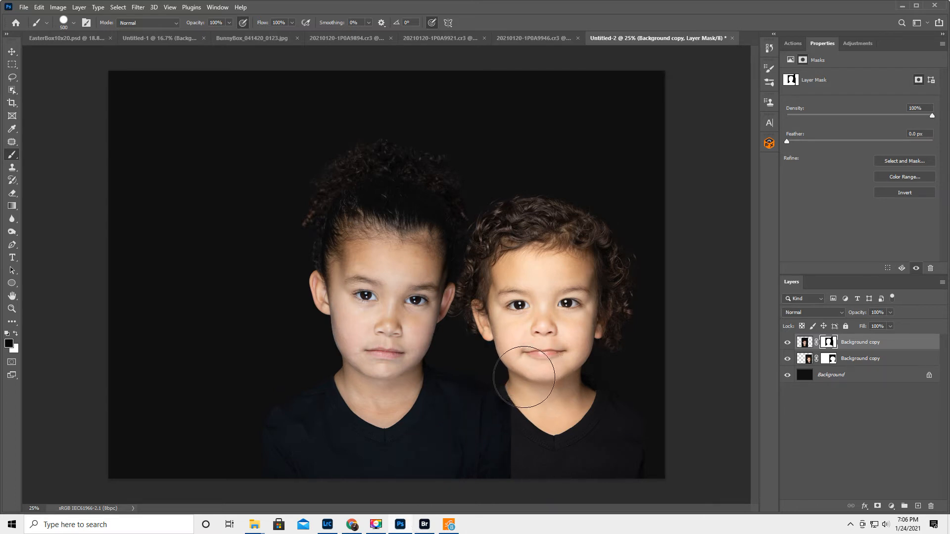
{"action": "left_click_drag", "start_coordinate": [890, 361], "coordinate": [889, 343]}
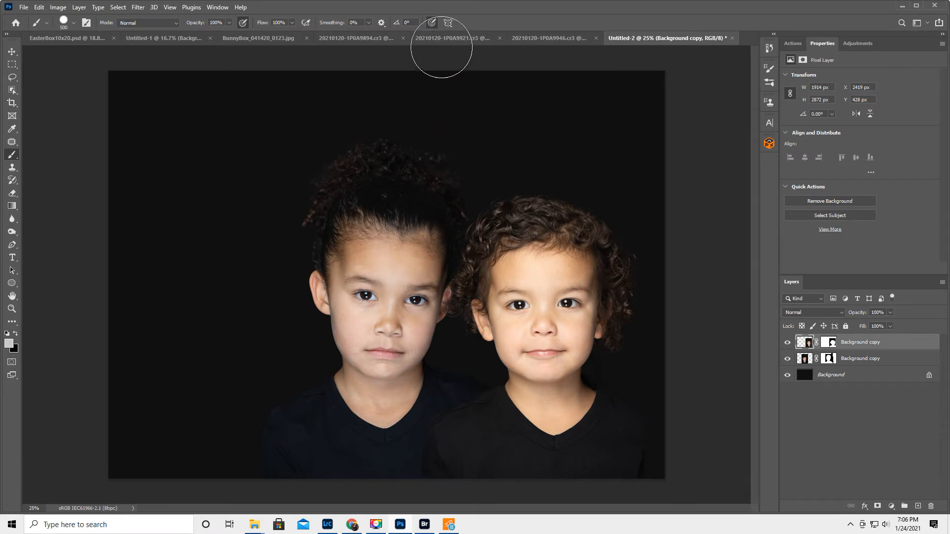
In 20210120-1P0A9921.cr3, clear the old selection and select the child with the Object Selection tool, framing the hair and shirt.
{"action": "left_click", "coordinate": [451, 40]}
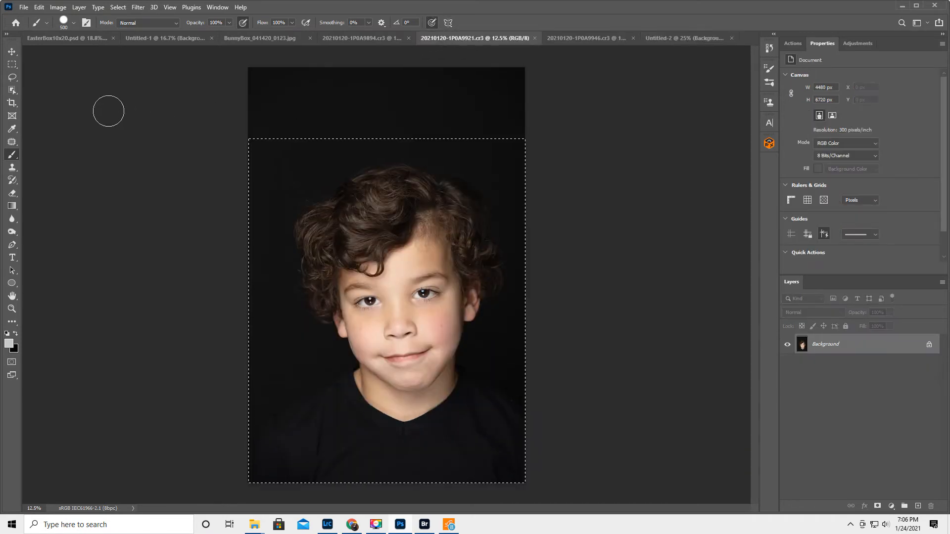
{"action": "left_click", "coordinate": [12, 77]}
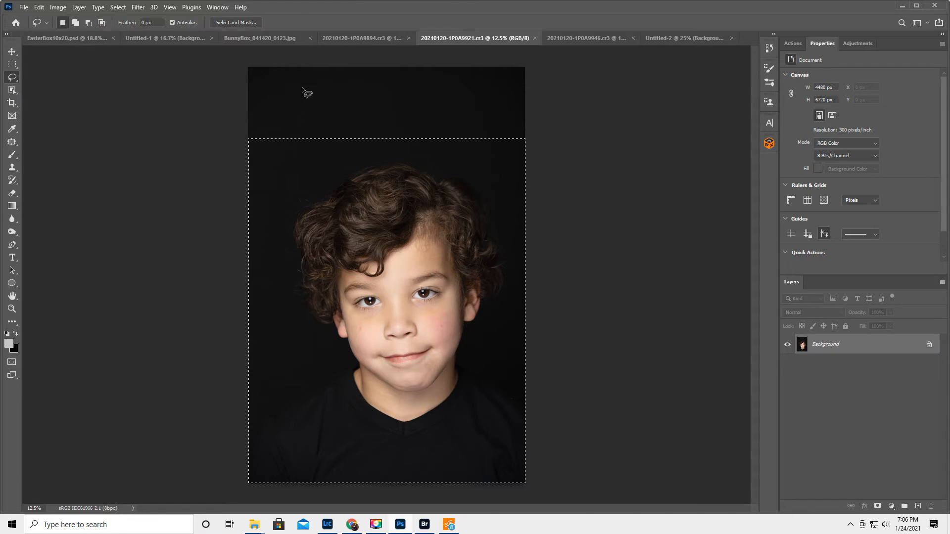
{"action": "left_click", "coordinate": [308, 92]}
{"action": "left_click", "coordinate": [12, 91]}
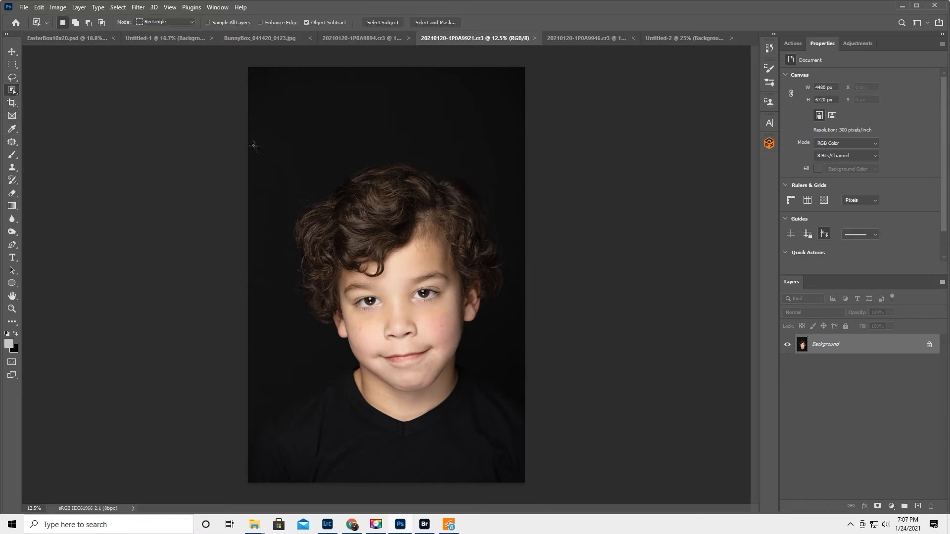
{"action": "left_click_drag", "start_coordinate": [288, 191], "coordinate": [523, 482]}
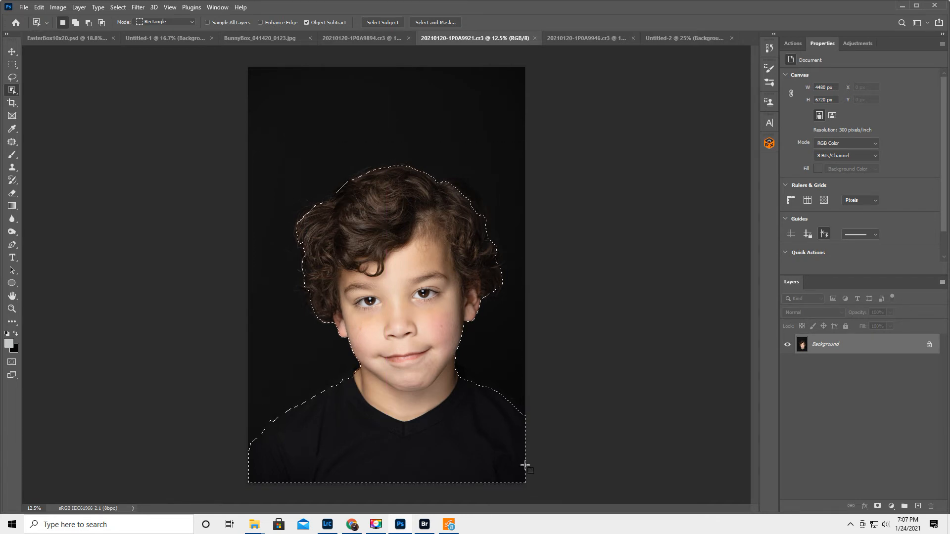
Adjust the selection around the child's upper-right hair with the Quick Selection tool, subtracting the excess background.
{"action": "right_click", "coordinate": [9, 91]}
{"action": "left_click", "coordinate": [57, 99]}
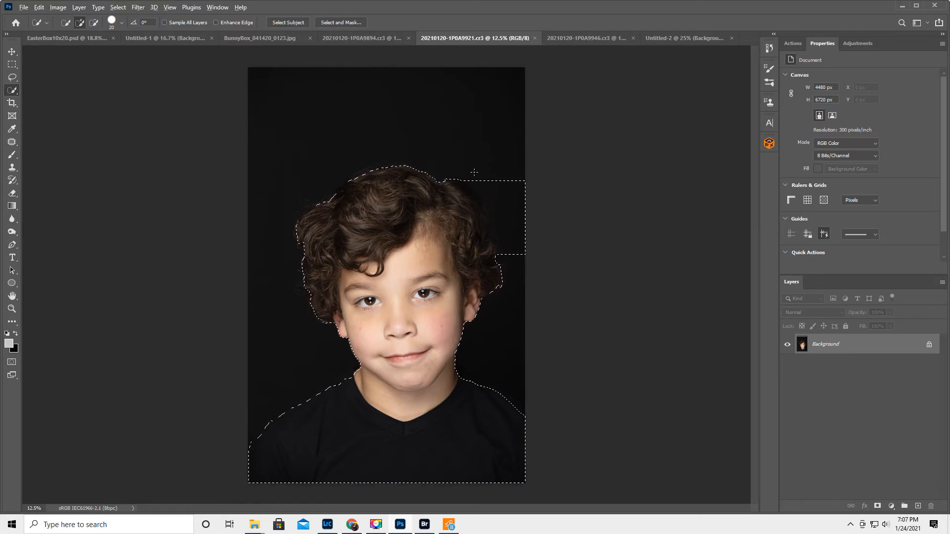
{"action": "key", "text": "alt"}
{"action": "key", "text": "alt"}
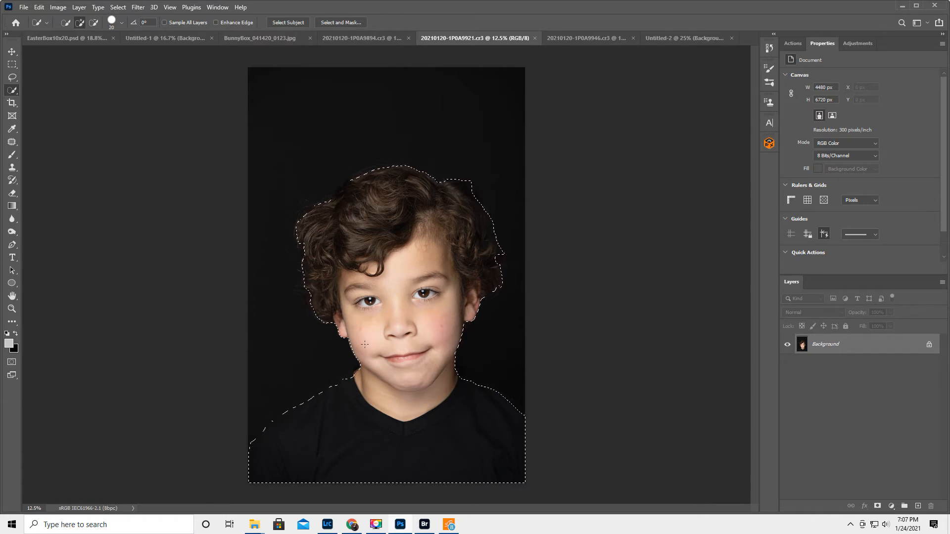
Extend the selection along the shirt's left shoulder line up to the neck with the Quick Selection tool.
{"action": "left_click", "coordinate": [15, 312]}
{"action": "left_click", "coordinate": [321, 409]}
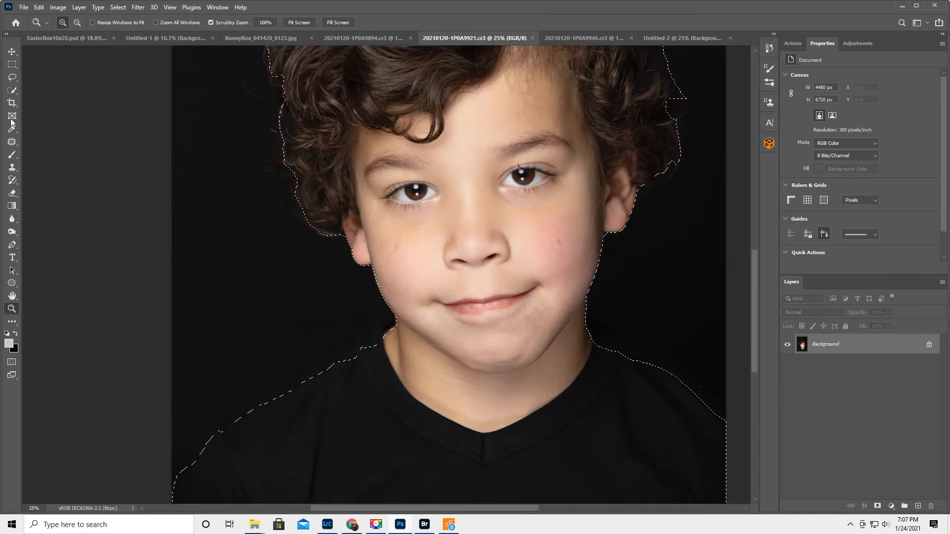
{"action": "left_click", "coordinate": [12, 90]}
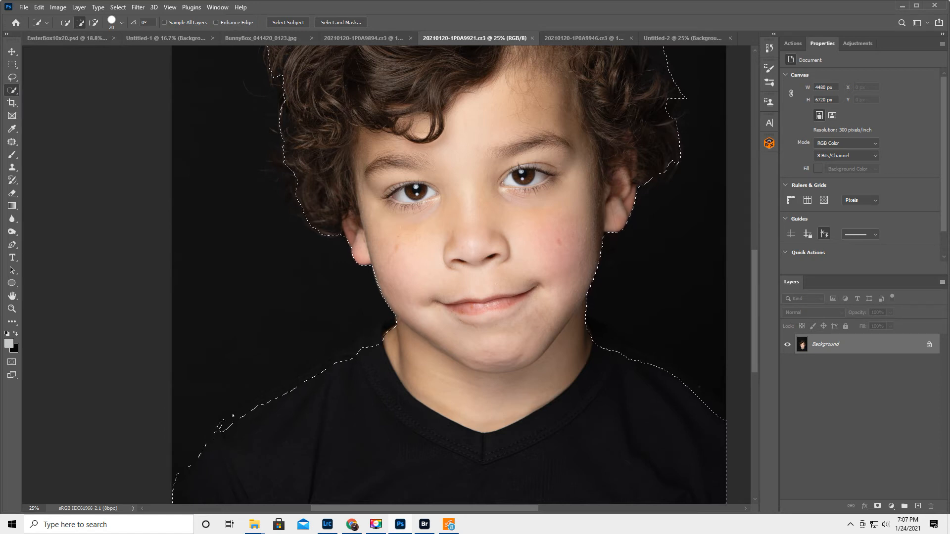
{"action": "mouse_move", "coordinate": [244, 410]}
{"action": "left_mouse_down"}
{"action": "mouse_move", "coordinate": [307, 367]}
{"action": "mouse_move", "coordinate": [390, 322]}
{"action": "left_mouse_up"}
{"action": "key", "text": "alt"}
Open the selection in Select and Mask and brush around the hair outline with the Refine Edge Brush at 250 px.
{"action": "left_click", "coordinate": [349, 23]}
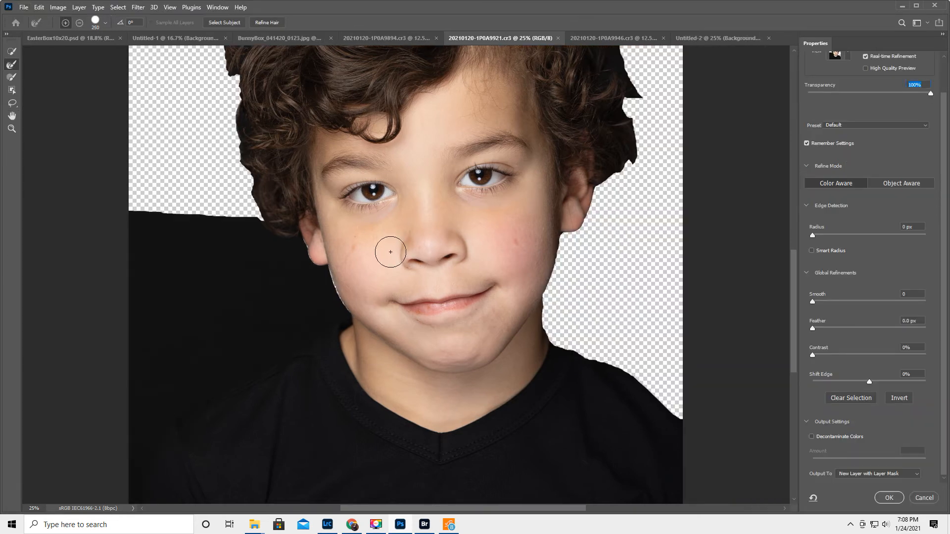
{"action": "left_click", "coordinate": [11, 128]}
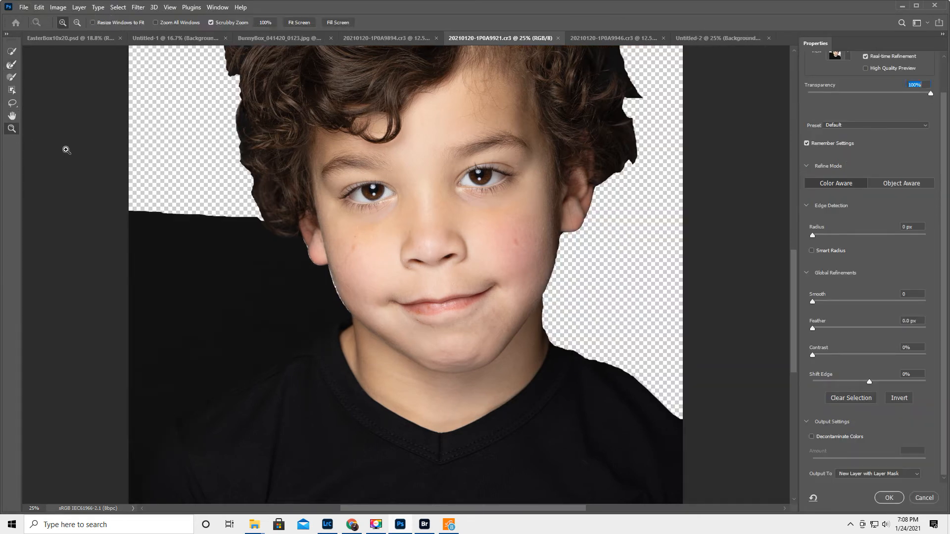
{"action": "left_click", "coordinate": [320, 172], "text": "alt"}
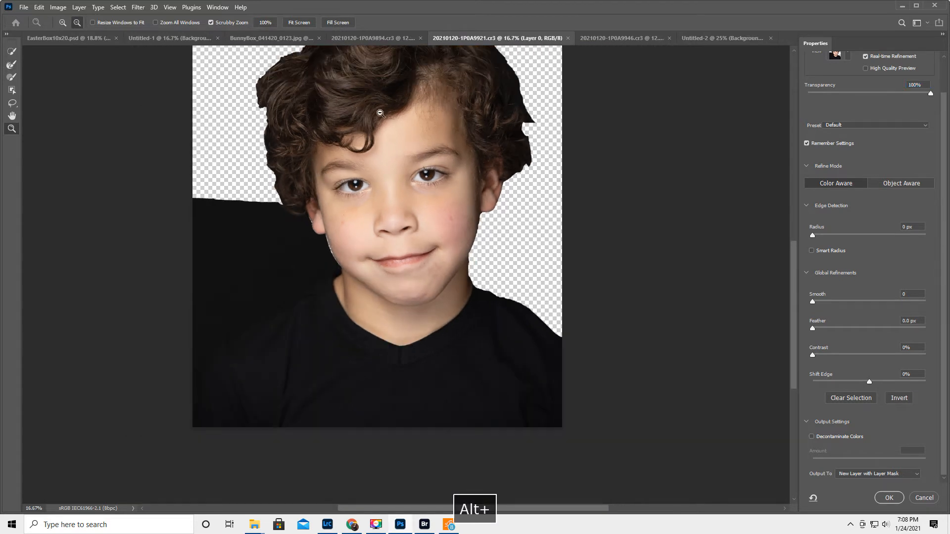
{"action": "left_click", "coordinate": [368, 145], "text": "alt"}
{"action": "left_click", "coordinate": [10, 65]}
{"action": "mouse_move", "coordinate": [331, 310]}
{"action": "left_mouse_down"}
{"action": "mouse_move", "coordinate": [315, 226]}
{"action": "mouse_move", "coordinate": [370, 176]}
{"action": "mouse_move", "coordinate": [437, 162]}
{"action": "mouse_move", "coordinate": [493, 190]}
{"action": "mouse_move", "coordinate": [523, 260]}
{"action": "mouse_move", "coordinate": [514, 293]}
{"action": "mouse_move", "coordinate": [504, 215]}
{"action": "mouse_move", "coordinate": [512, 194]}
{"action": "left_mouse_up"}
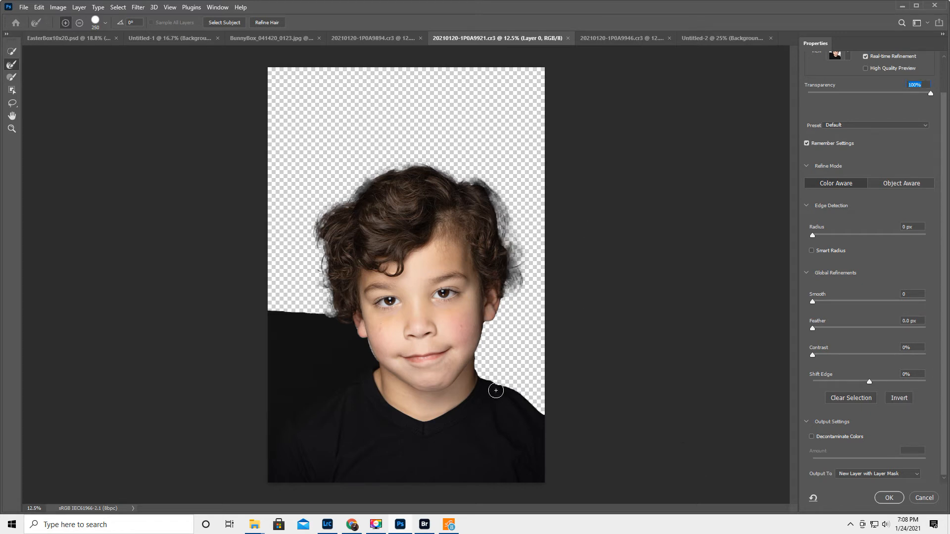
Paint the missing upper-right part of the child's hair back into the selection with a 300 px Brush.
{"action": "left_click", "coordinate": [12, 78]}
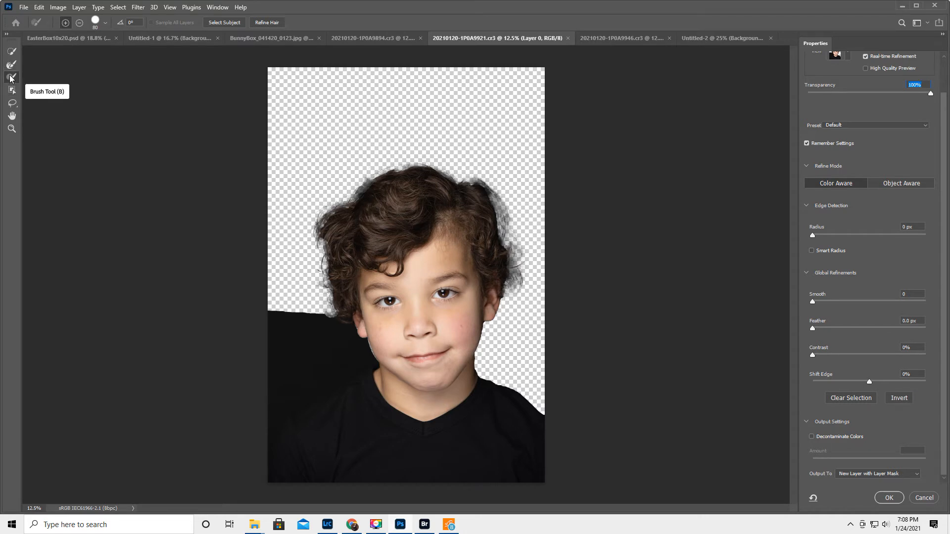
{"action": "key", "text": "bracketright"}
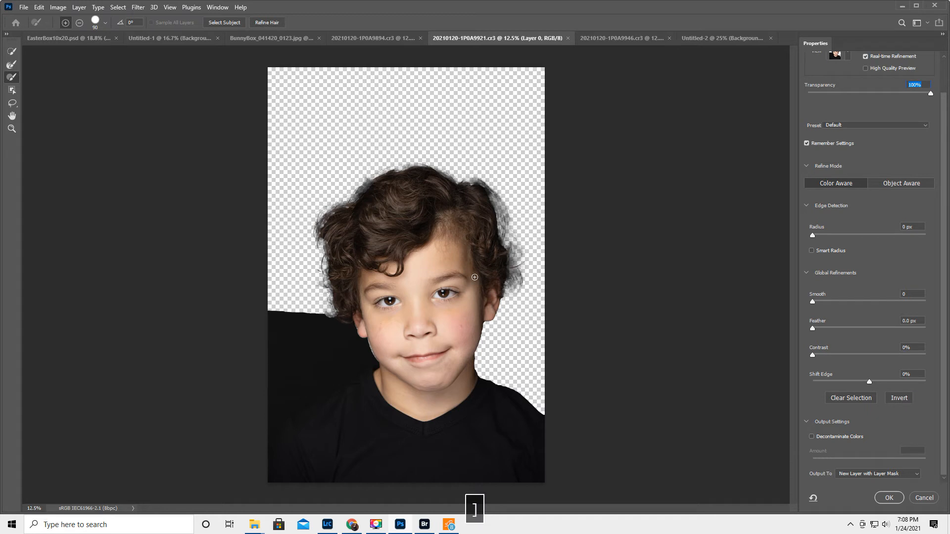
{"action": "mouse_move", "coordinate": [496, 260]}
{"action": "left_mouse_down"}
{"action": "mouse_move", "coordinate": [486, 202]}
{"action": "mouse_move", "coordinate": [441, 184]}
{"action": "mouse_move", "coordinate": [463, 193]}
{"action": "mouse_move", "coordinate": [461, 182]}
{"action": "mouse_move", "coordinate": [437, 180]}
{"action": "mouse_move", "coordinate": [410, 201]}
{"action": "left_mouse_up"}
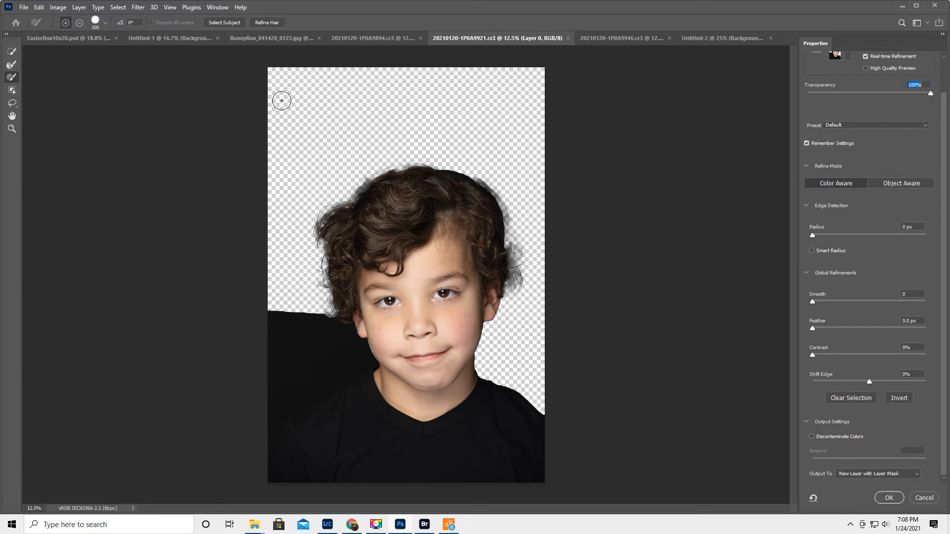
Try Refine Hair on the third child's selection and undo it.
{"action": "left_click", "coordinate": [268, 22]}
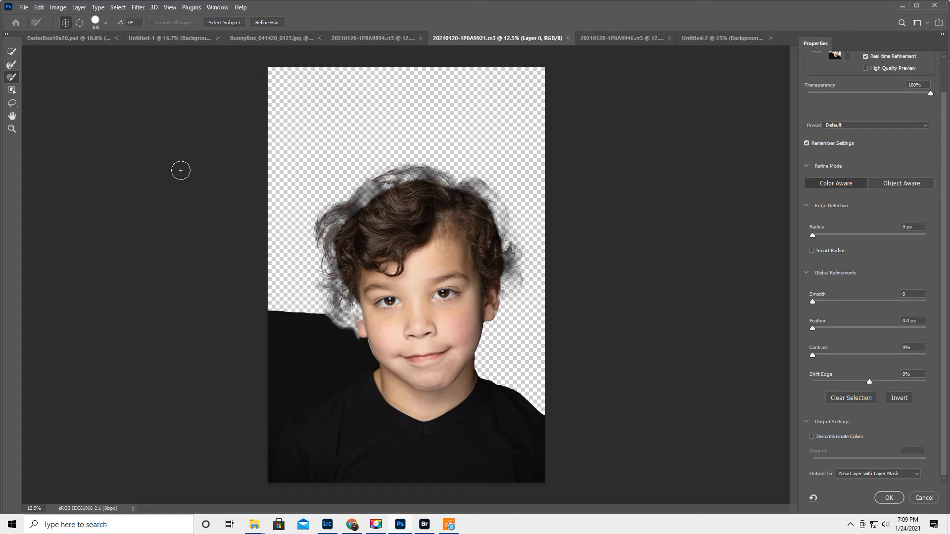
{"action": "key", "text": "ctrl+z"}
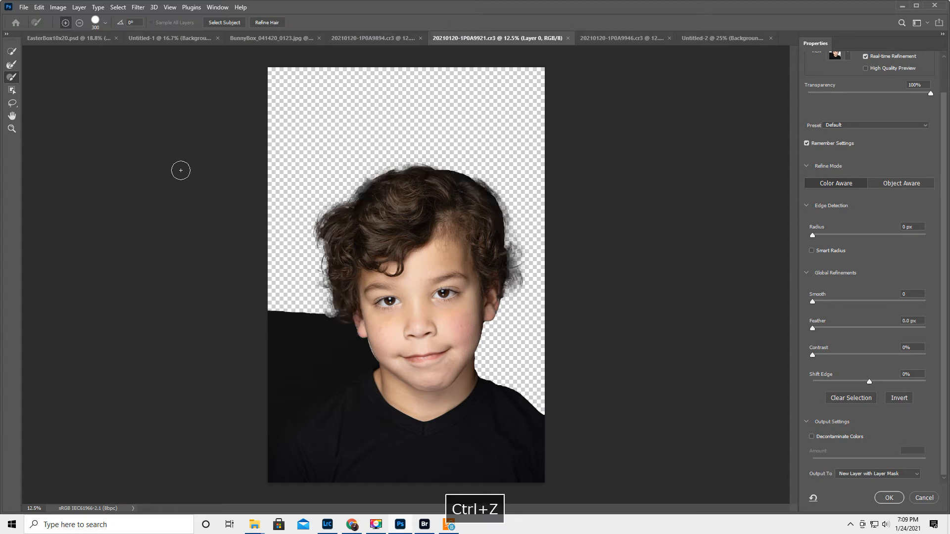
Brush the repainted hair edge with the Refine Edge Brush at 250 px and output to a new layer with layer mask.
{"action": "left_click", "coordinate": [12, 65]}
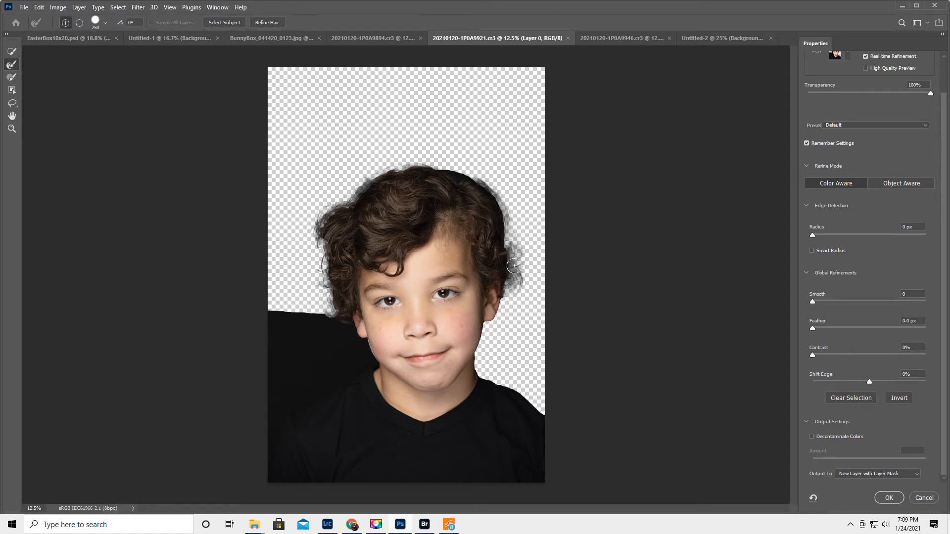
{"action": "mouse_move", "coordinate": [511, 238]}
{"action": "left_mouse_down"}
{"action": "mouse_move", "coordinate": [480, 176]}
{"action": "mouse_move", "coordinate": [431, 164]}
{"action": "left_mouse_up"}
{"action": "left_click", "coordinate": [887, 499]}
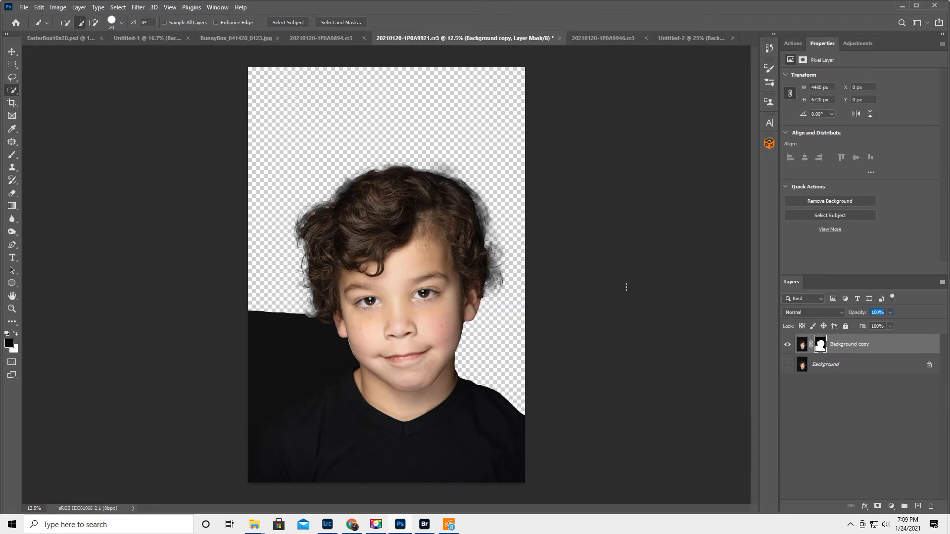
Bring the masked cutout from 20210120-1P0A9921.cr3 into Untitled-2 as a layer above the other two children.
{"action": "left_click", "coordinate": [12, 52]}
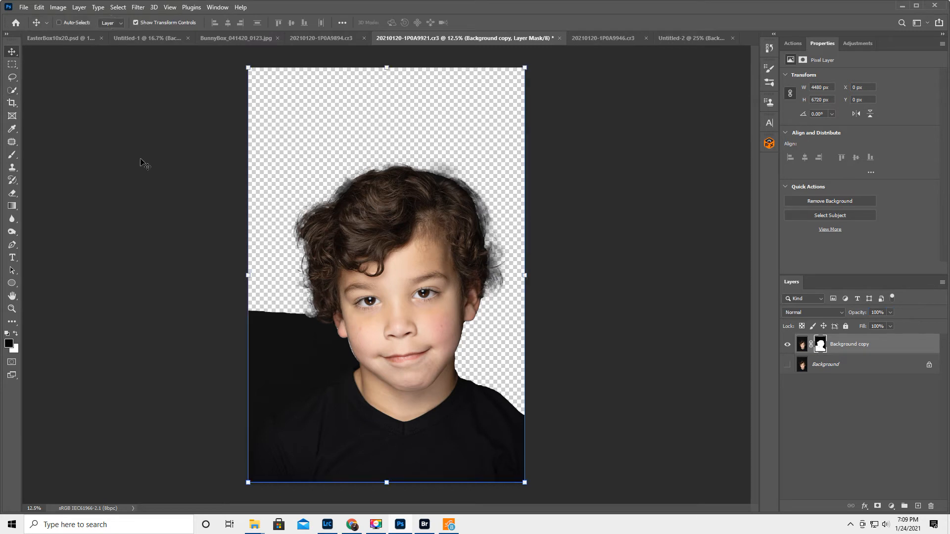
{"action": "left_click", "coordinate": [801, 345]}
{"action": "left_click_drag", "start_coordinate": [400, 292], "coordinate": [675, 40]}
Scale the third child's cutout to 54.52% and place it left of the other two children.
{"action": "left_click_drag", "start_coordinate": [233, 177], "coordinate": [247, 278]}
{"action": "left_click_drag", "start_coordinate": [259, 129], "coordinate": [265, 232]}
{"action": "left_click_drag", "start_coordinate": [299, 175], "coordinate": [298, 230]}
{"action": "left_click_drag", "start_coordinate": [261, 145], "coordinate": [278, 210]}
{"action": "left_click_drag", "start_coordinate": [258, 99], "coordinate": [262, 144]}
{"action": "left_click_drag", "start_coordinate": [261, 108], "coordinate": [267, 165]}
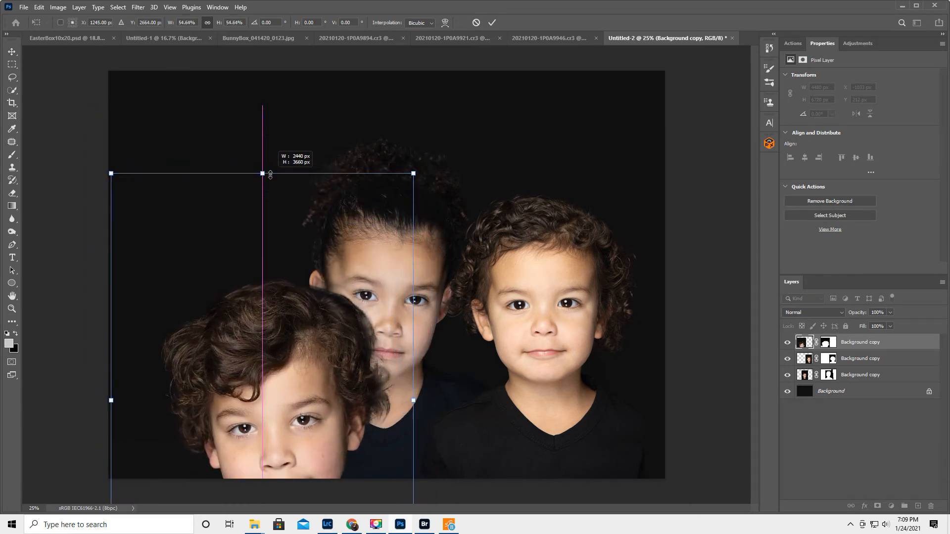
{"action": "left_click_drag", "start_coordinate": [279, 383], "coordinate": [236, 246]}
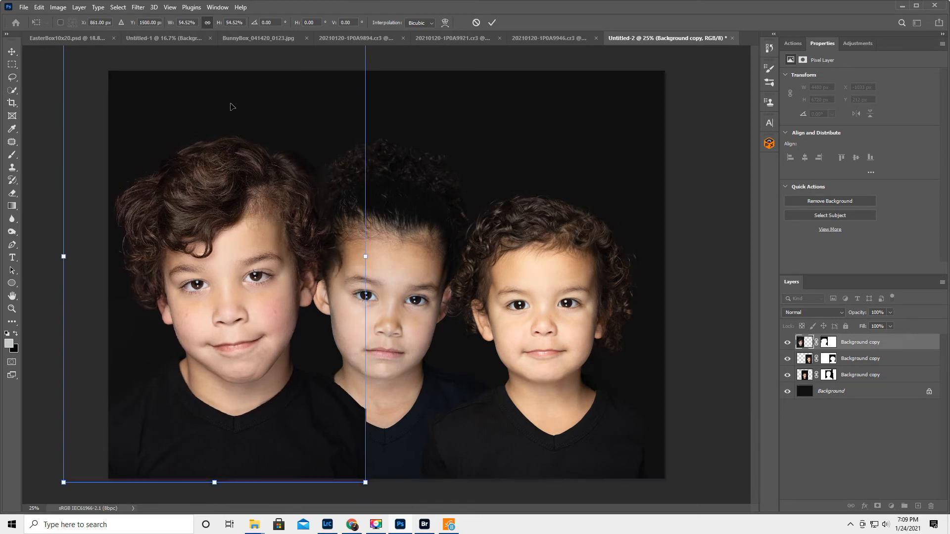
Reduce the left child's cutout to 50.42%, resting on the canvas's lower edge, and move its layer beneath the other two children.
{"action": "left_click_drag", "start_coordinate": [216, 484], "coordinate": [216, 448]}
{"action": "left_click_drag", "start_coordinate": [215, 379], "coordinate": [219, 402]}
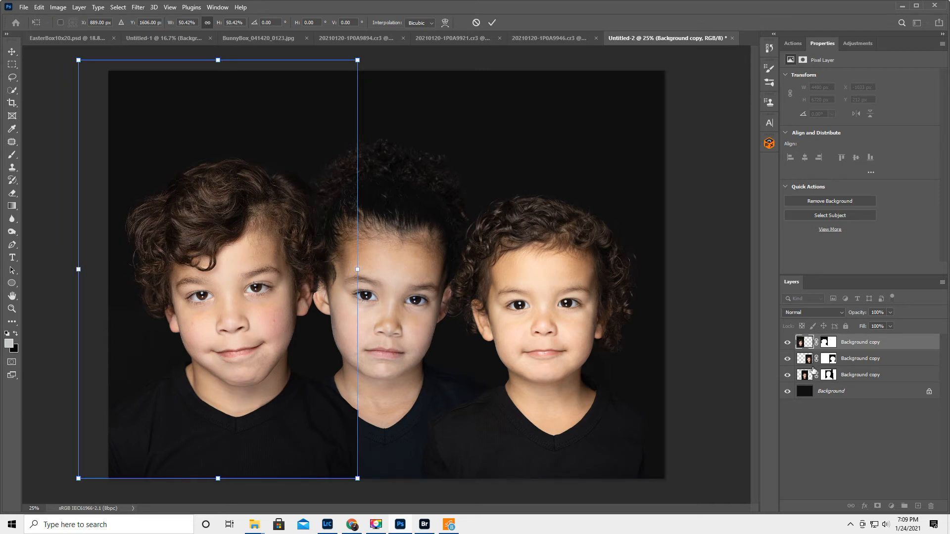
{"action": "left_click_drag", "start_coordinate": [890, 374], "coordinate": [877, 420]}
{"action": "left_click_drag", "start_coordinate": [888, 343], "coordinate": [886, 384]}
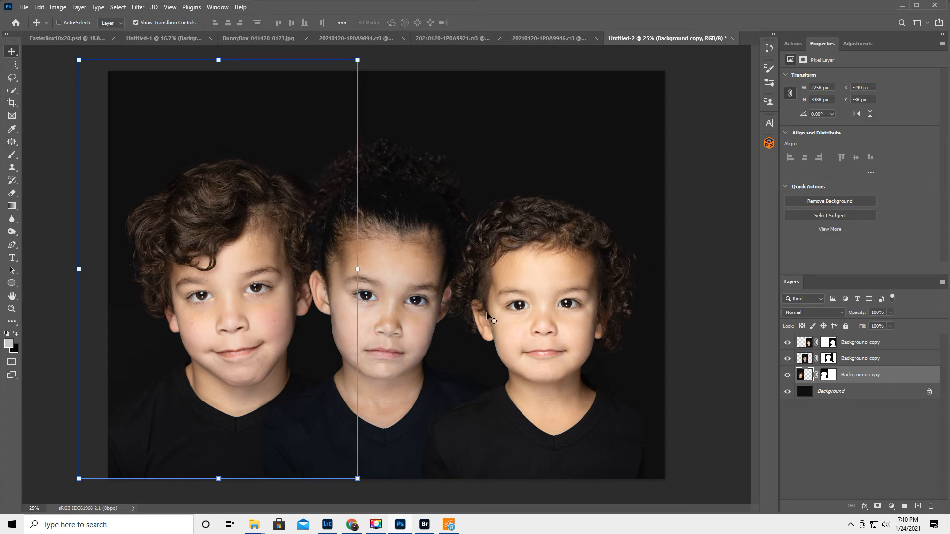
Scale the middle child's layer to 97.61%, keeping its lower edge on the bottom of the canvas.
{"action": "left_click", "coordinate": [801, 358]}
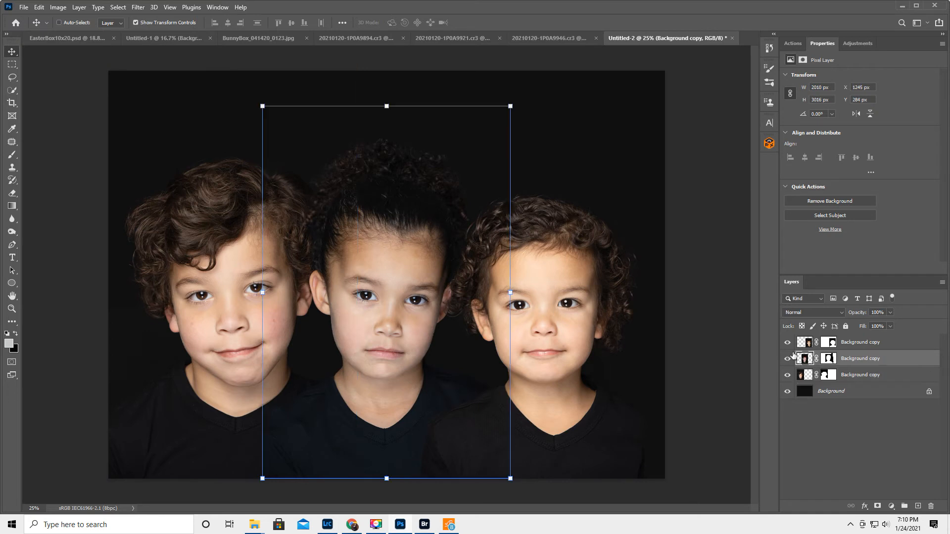
{"action": "left_click_drag", "start_coordinate": [389, 106], "coordinate": [387, 115]}
{"action": "left_click_drag", "start_coordinate": [357, 309], "coordinate": [356, 308]}
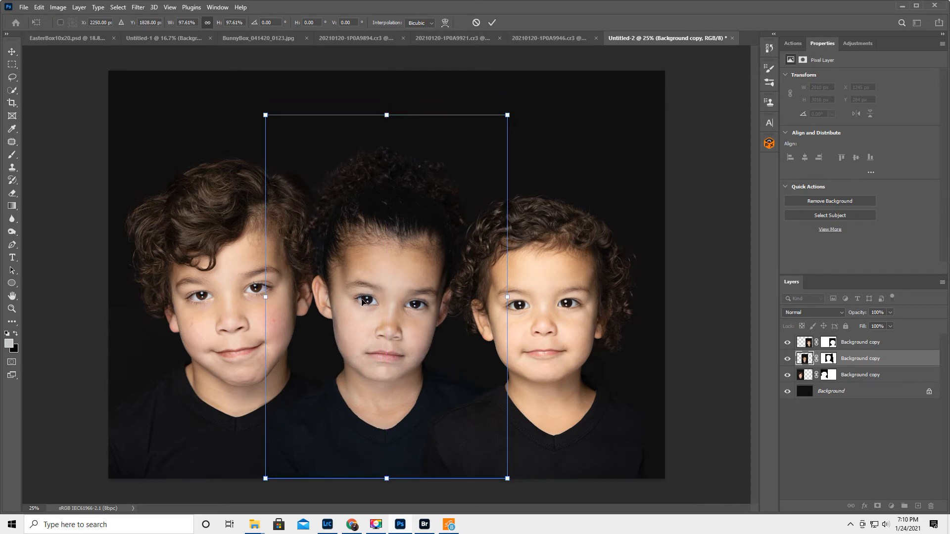
Scale the left child's layer to 97.40% so that its upper edge meets the top of the canvas.
{"action": "left_click", "coordinate": [12, 308]}
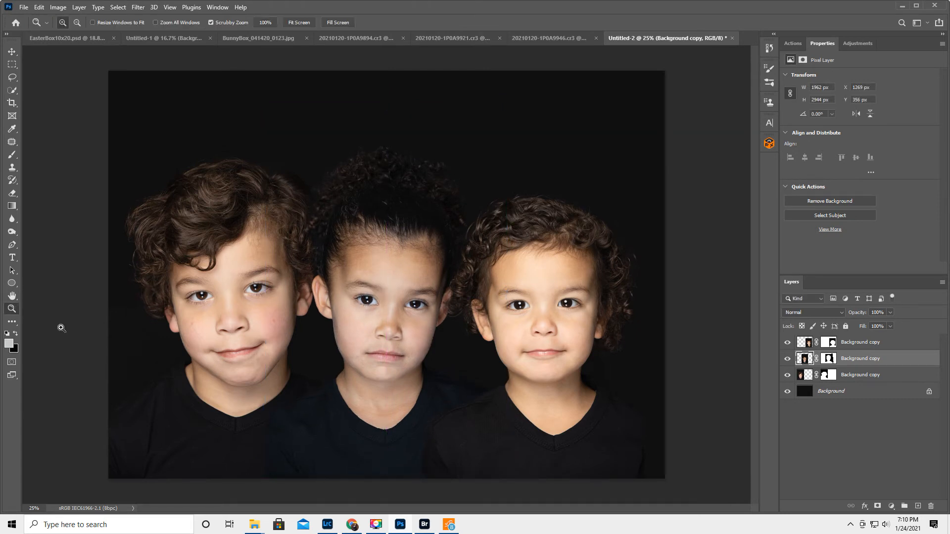
{"action": "left_click", "coordinate": [392, 305], "text": "alt"}
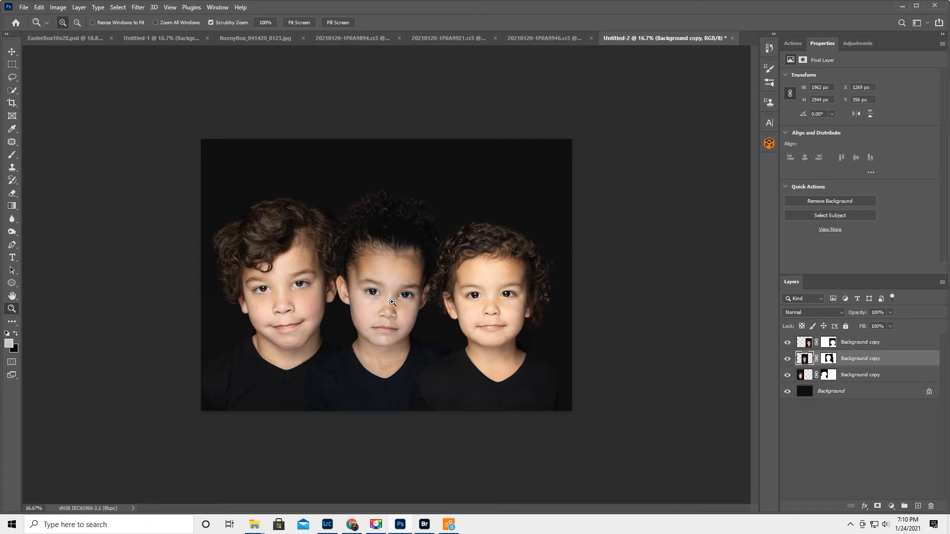
{"action": "left_click", "coordinate": [830, 375]}
{"action": "left_click", "coordinate": [12, 155]}
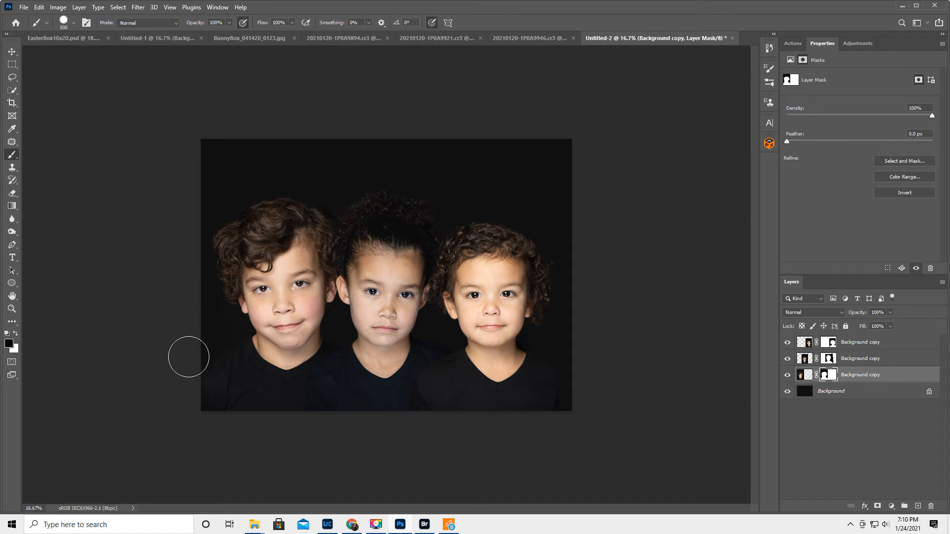
{"action": "left_click", "coordinate": [804, 374]}
{"action": "left_click", "coordinate": [12, 51]}
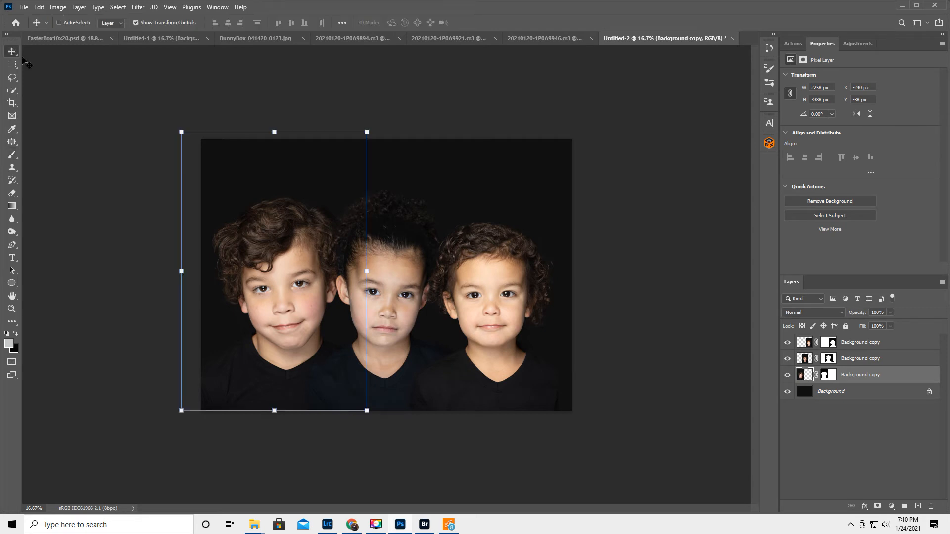
{"action": "left_click_drag", "start_coordinate": [275, 130], "coordinate": [276, 139]}
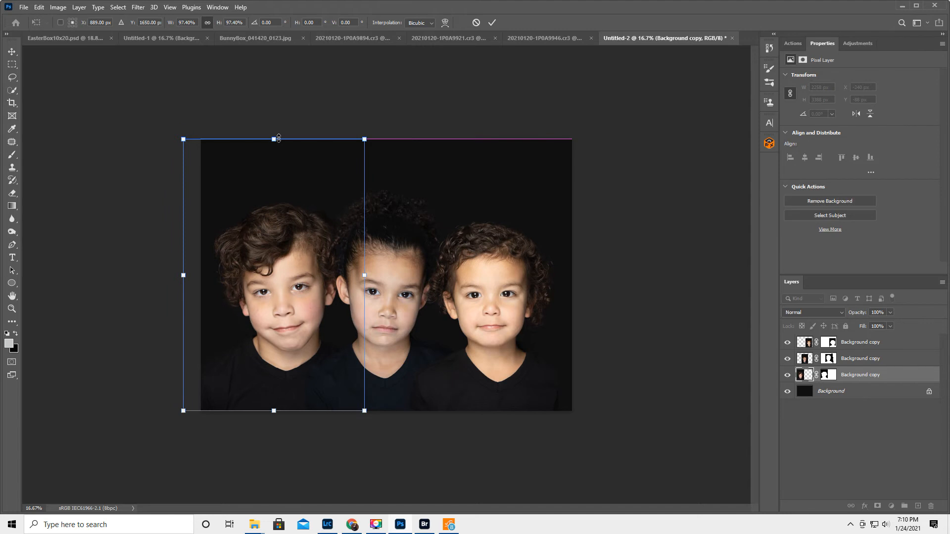
{"action": "left_click", "coordinate": [492, 22]}
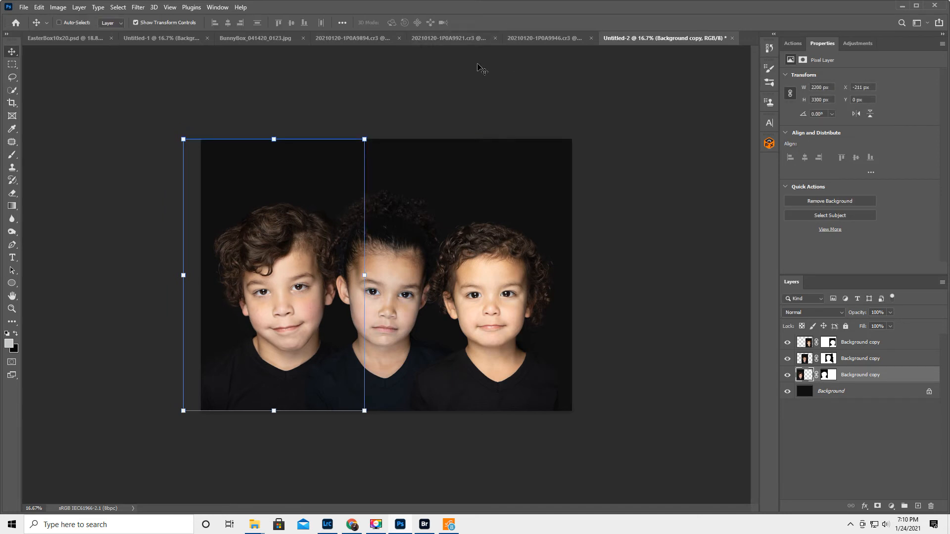
Paint black on the middle child's mask where the hair meets the left child, using a 175 px Brush at 33% opacity.
{"action": "left_click", "coordinate": [12, 309]}
{"action": "left_click", "coordinate": [338, 263]}
{"action": "left_click", "coordinate": [331, 292]}
{"action": "left_click", "coordinate": [324, 313]}
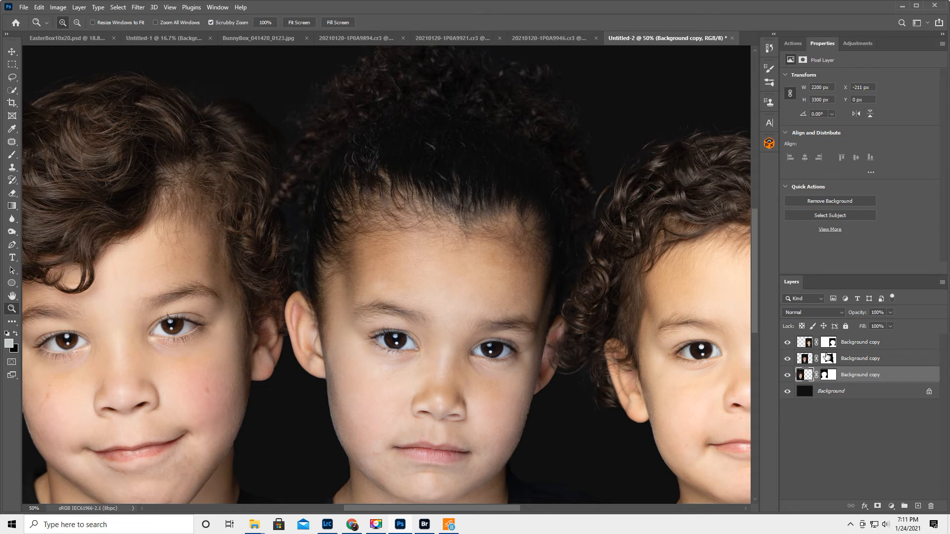
{"action": "left_click", "coordinate": [829, 360]}
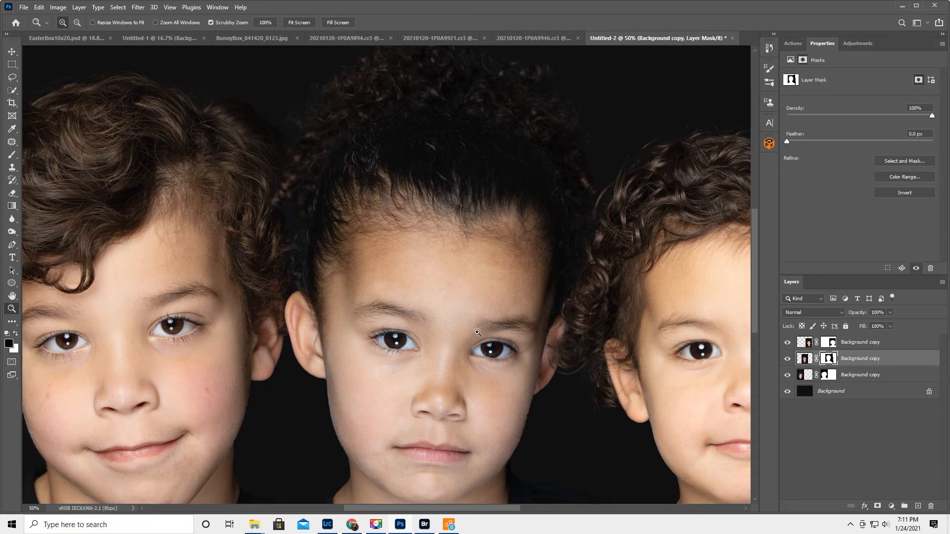
{"action": "left_click", "coordinate": [12, 155]}
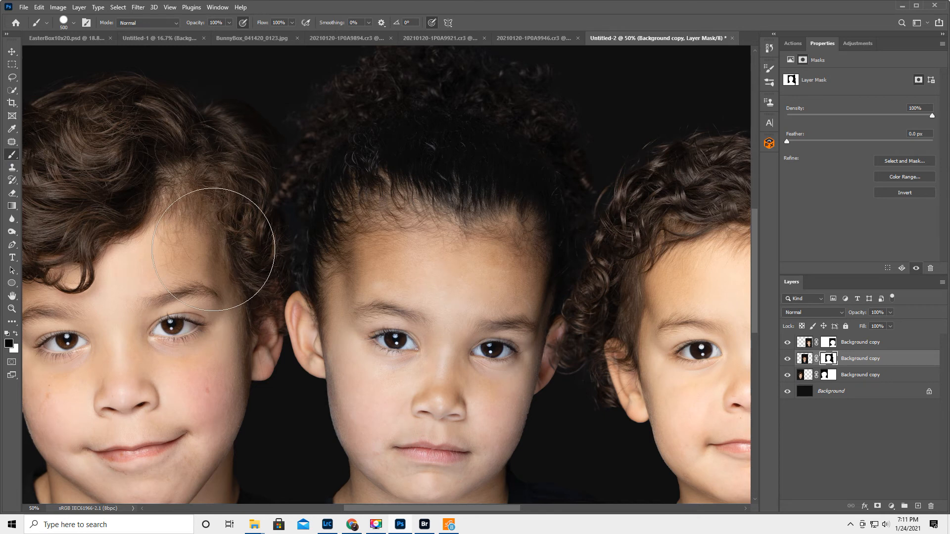
{"action": "key", "text": "bracketleft"}
{"action": "key", "text": "bracketleft"}
{"action": "key", "text": "bracketleft"}
{"action": "key", "text": "bracketleft"}
{"action": "key", "text": "bracketleft"}
{"action": "left_click_drag", "start_coordinate": [197, 28], "coordinate": [165, 34]}
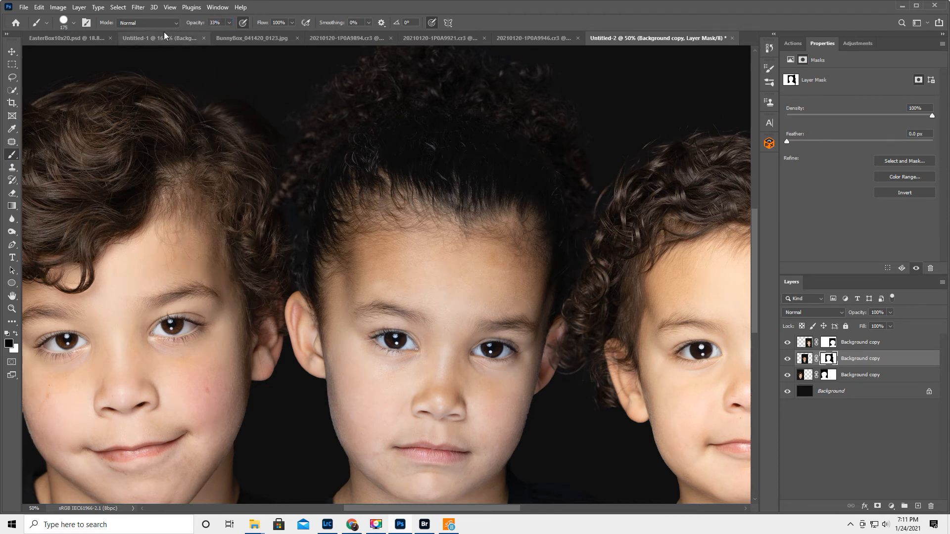
{"action": "mouse_move", "coordinate": [278, 232]}
{"action": "left_mouse_down"}
{"action": "mouse_move", "coordinate": [282, 223]}
{"action": "mouse_move", "coordinate": [269, 255]}
{"action": "mouse_move", "coordinate": [245, 263]}
{"action": "mouse_move", "coordinate": [262, 241]}
{"action": "left_mouse_up"}
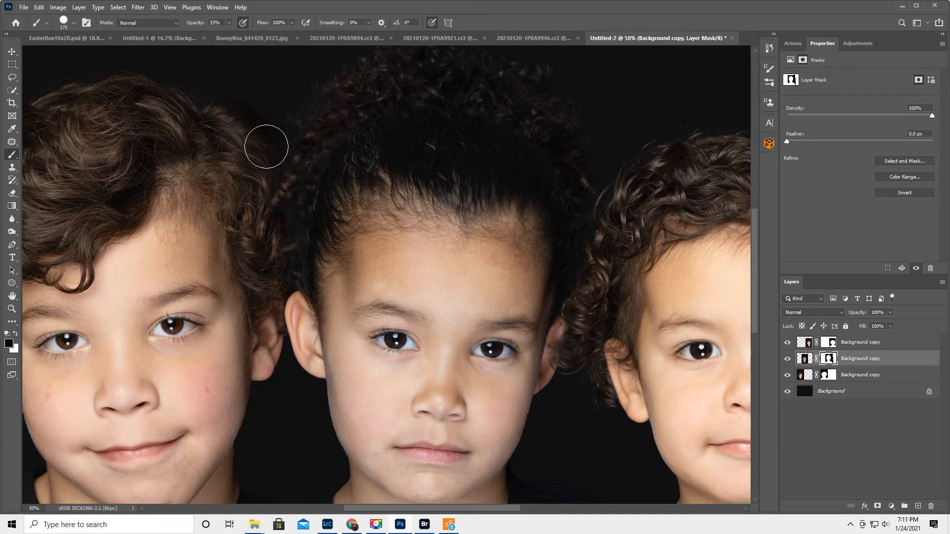
Reduce the mask Brush to 80 px and set its opacity to 54%.
{"action": "key", "text": "bracketleft"}
{"action": "key", "text": "bracketleft"}
{"action": "key", "text": "bracketleft"}
{"action": "key", "text": "bracketleft"}
{"action": "key", "text": "bracketleft"}
{"action": "left_click", "coordinate": [12, 309]}
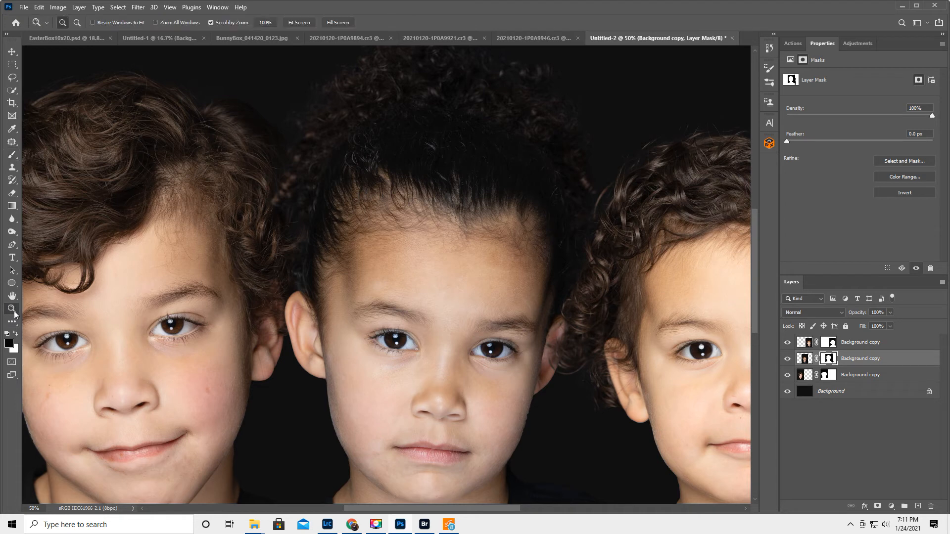
{"action": "left_click", "coordinate": [413, 322], "text": "alt"}
{"action": "left_click", "coordinate": [414, 322], "text": "alt"}
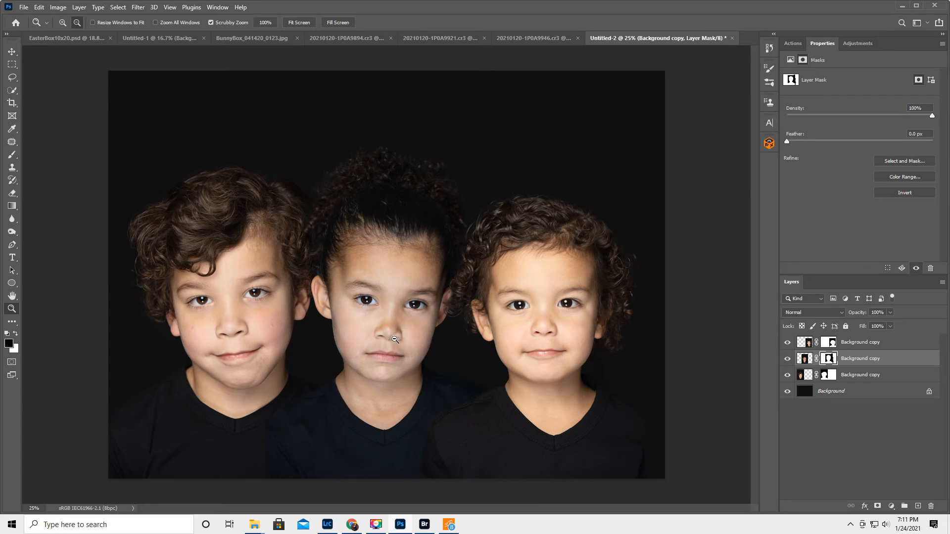
{"action": "key", "text": "alt"}
{"action": "left_click", "coordinate": [12, 155]}
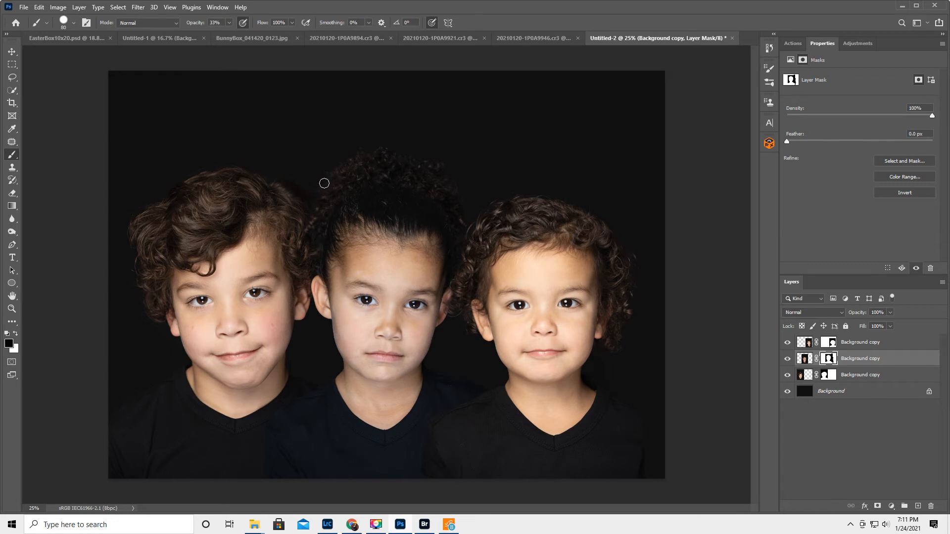
{"action": "left_click_drag", "start_coordinate": [196, 27], "coordinate": [207, 27]}
Scale the three children's layers together to 3872 × 2812 px and place the group near the centre of the canvas.
{"action": "left_click", "coordinate": [867, 342]}
{"action": "left_click", "coordinate": [876, 360], "text": "ctrl"}
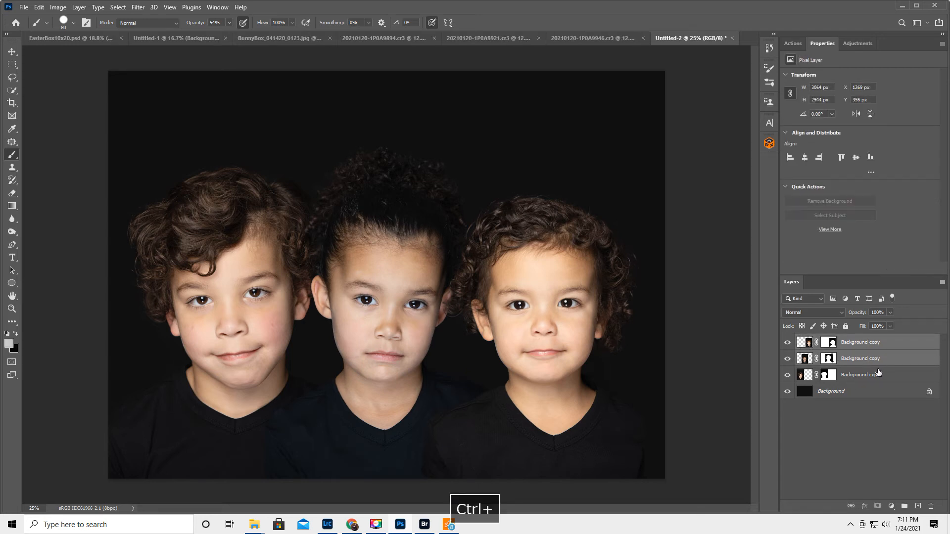
{"action": "left_click", "coordinate": [881, 377], "text": "ctrl"}
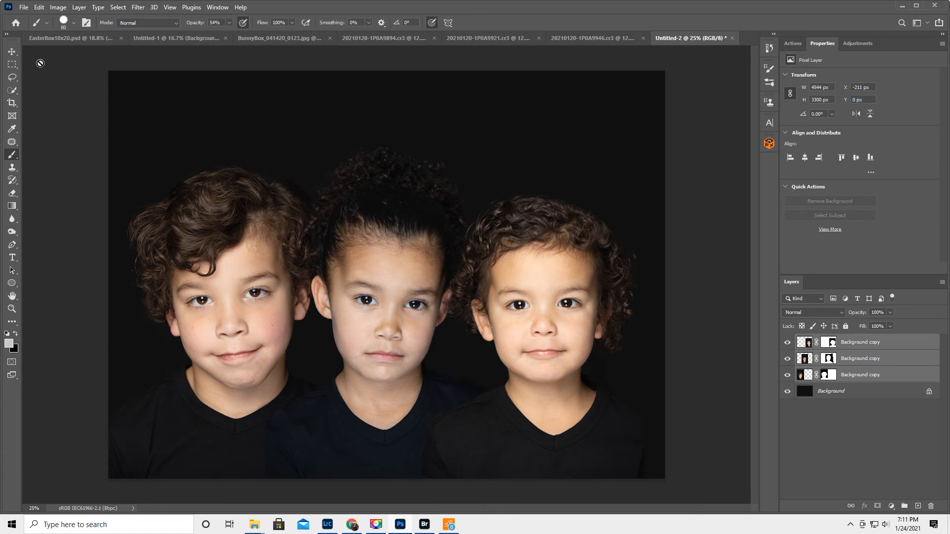
{"action": "left_click", "coordinate": [11, 53]}
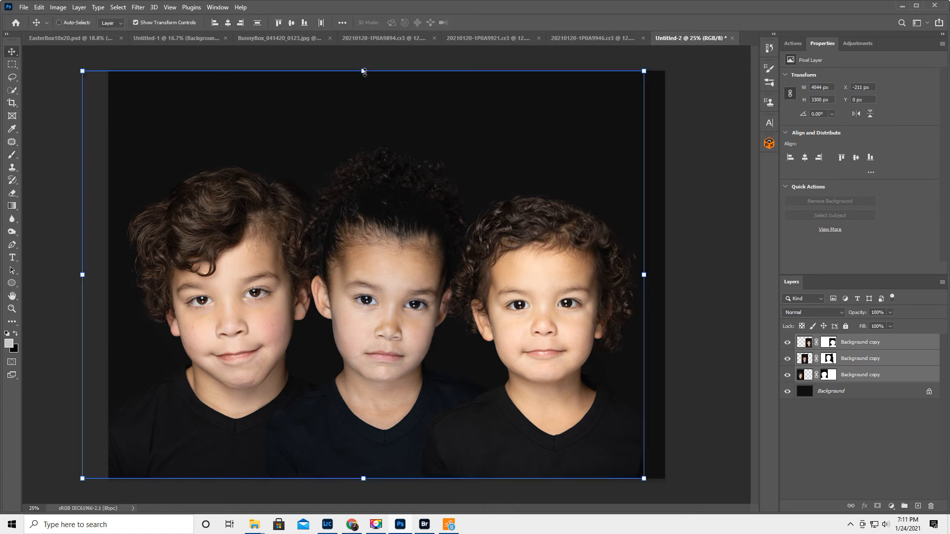
{"action": "left_click_drag", "start_coordinate": [363, 72], "coordinate": [363, 96]}
{"action": "left_click_drag", "start_coordinate": [351, 241], "coordinate": [367, 223]}
{"action": "left_click_drag", "start_coordinate": [380, 77], "coordinate": [385, 121]}
{"action": "left_click_drag", "start_coordinate": [378, 262], "coordinate": [377, 242]}
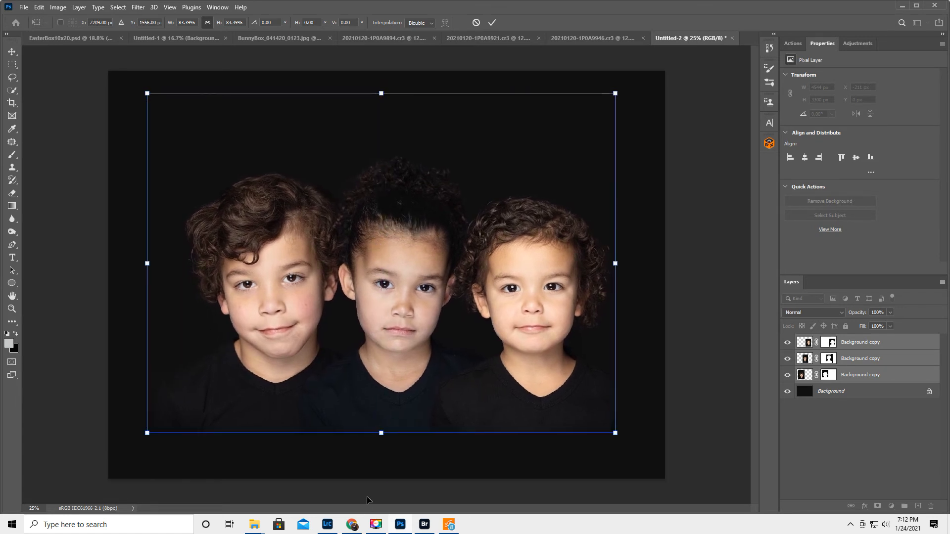
{"action": "left_click_drag", "start_coordinate": [381, 434], "coordinate": [381, 441]}
{"action": "left_click", "coordinate": [493, 23]}
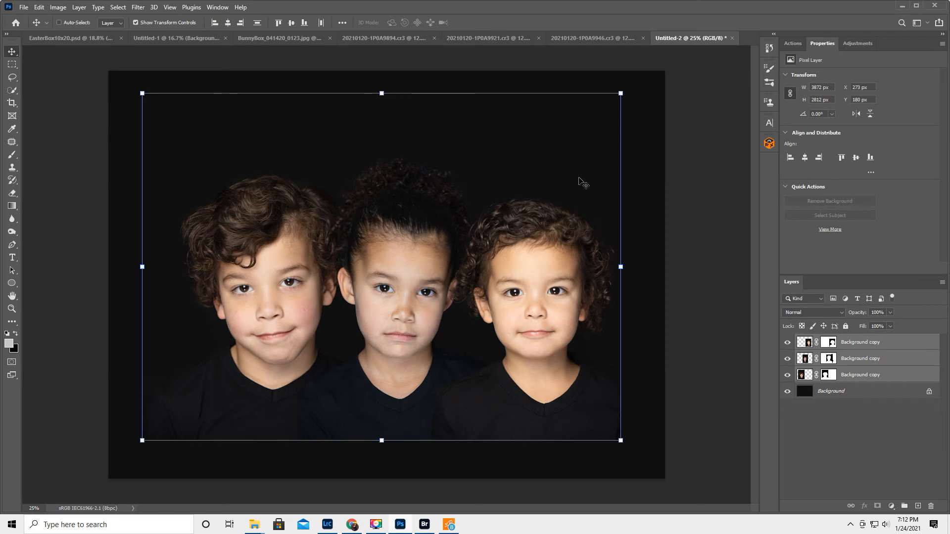
Copy the Background area outside a 600 px feathered ellipse around the three children to a new layer.
{"action": "left_click", "coordinate": [869, 392]}
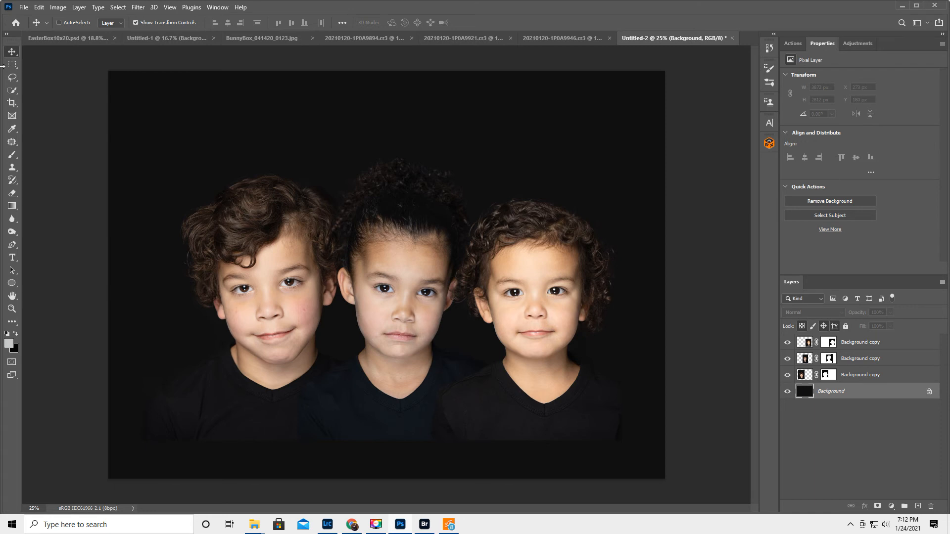
{"action": "left_click", "coordinate": [11, 64]}
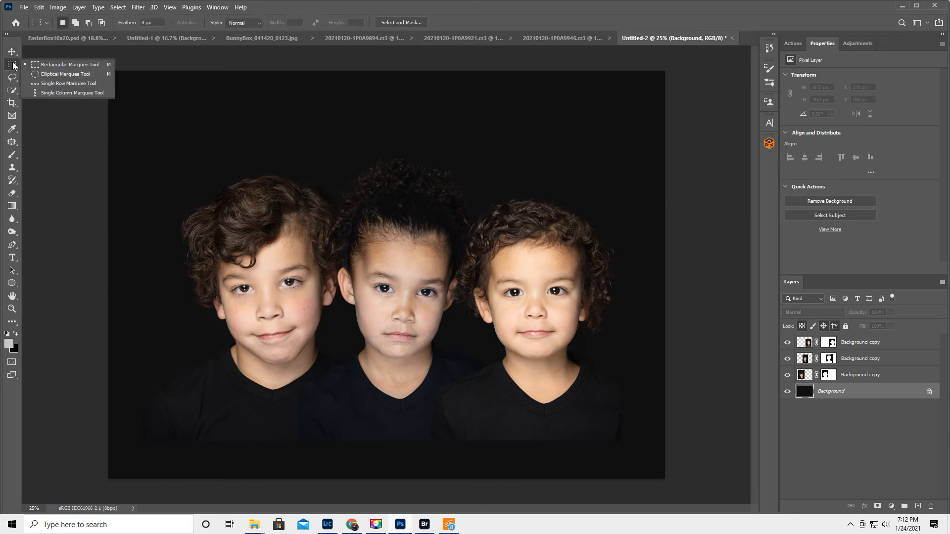
{"action": "left_click", "coordinate": [51, 74]}
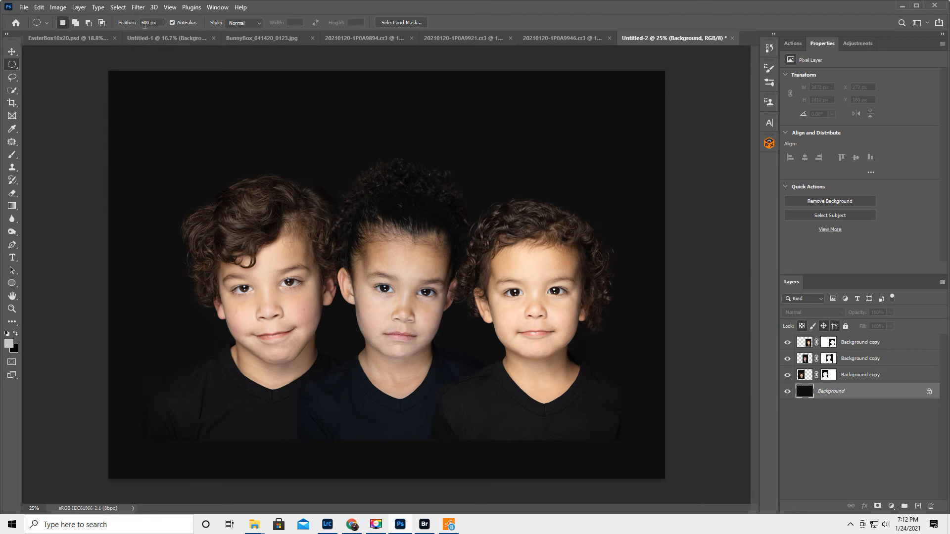
{"action": "left_click_drag", "start_coordinate": [143, 119], "coordinate": [636, 433]}
{"action": "key", "text": "ctrl+shift+i"}
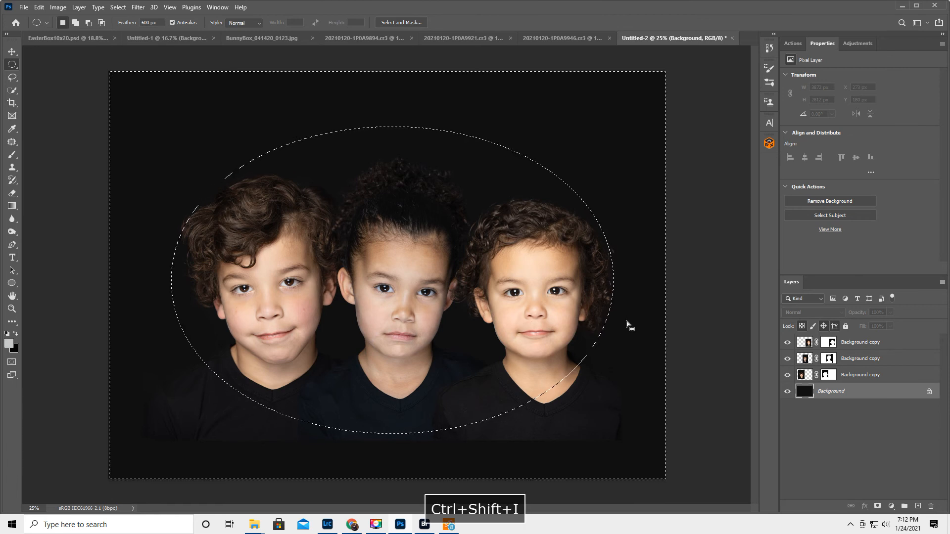
{"action": "key", "text": "ctrl+j"}
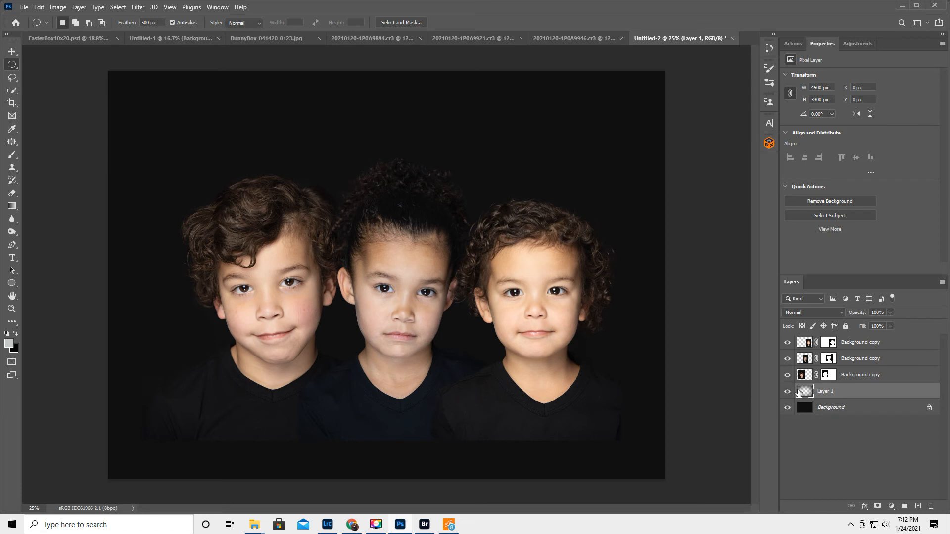
Set the copied vignette layer's blend mode to Multiply and move it above all the children's layers.
{"action": "left_click", "coordinate": [800, 311]}
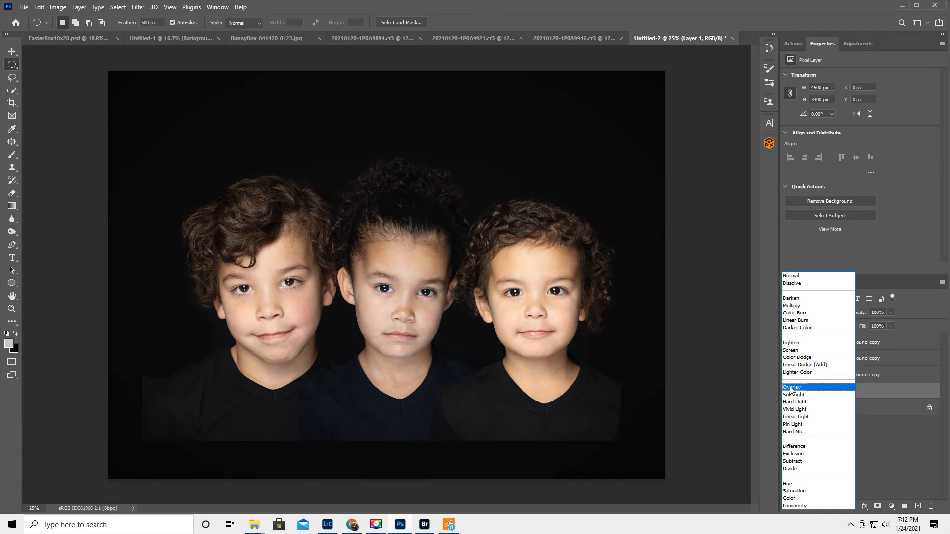
{"action": "left_click", "coordinate": [793, 306]}
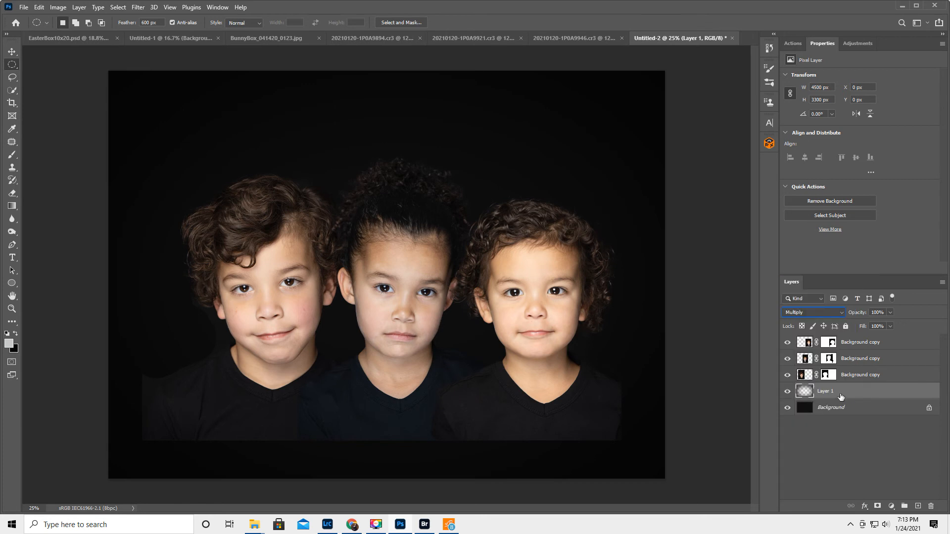
{"action": "left_click_drag", "start_coordinate": [856, 393], "coordinate": [847, 340]}
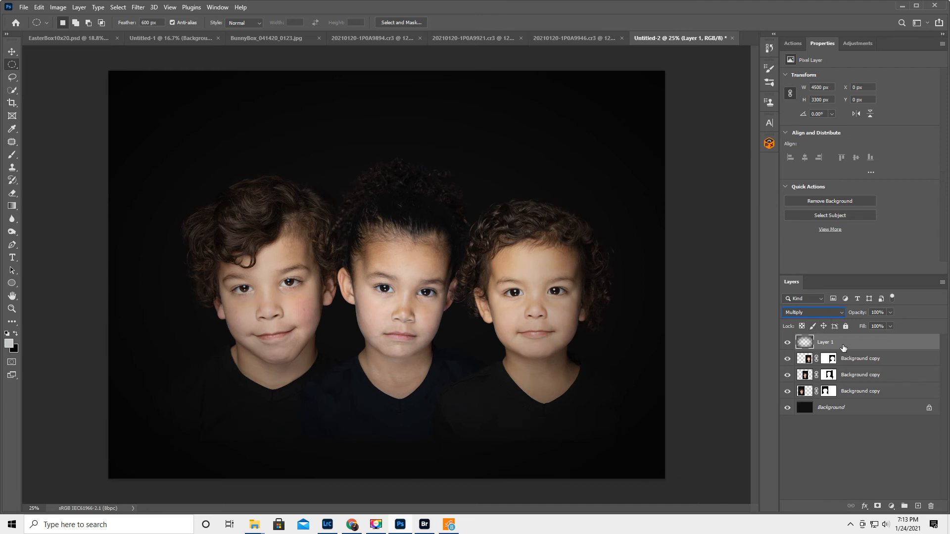
Add a layer mask to the vignette layer and paint over the left child's forehead with a 700 px black Brush at 100% opacity.
{"action": "left_click", "coordinate": [877, 506]}
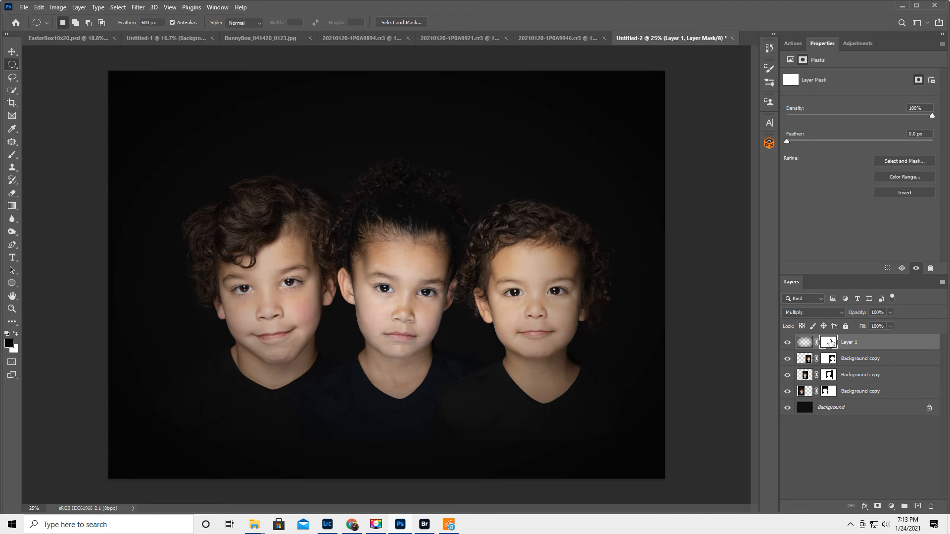
{"action": "left_click", "coordinate": [12, 156]}
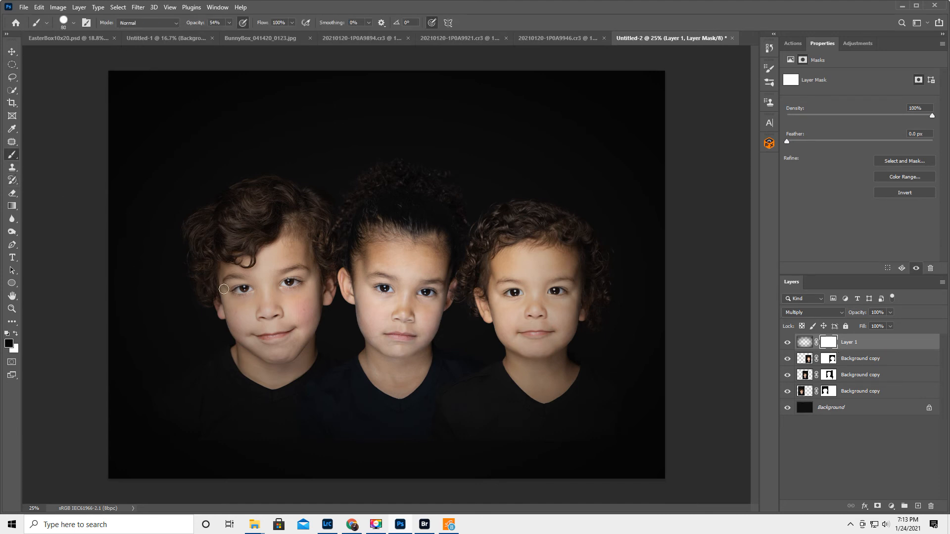
{"action": "left_click_drag", "start_coordinate": [195, 23], "coordinate": [352, 30]}
{"action": "key", "text": "bracketright"}
{"action": "key", "text": "bracketright"}
{"action": "key", "text": "bracketright"}
{"action": "key", "text": "bracketright"}
{"action": "key", "text": "bracketright"}
{"action": "key", "text": "bracketright"}
{"action": "key", "text": "bracketright"}
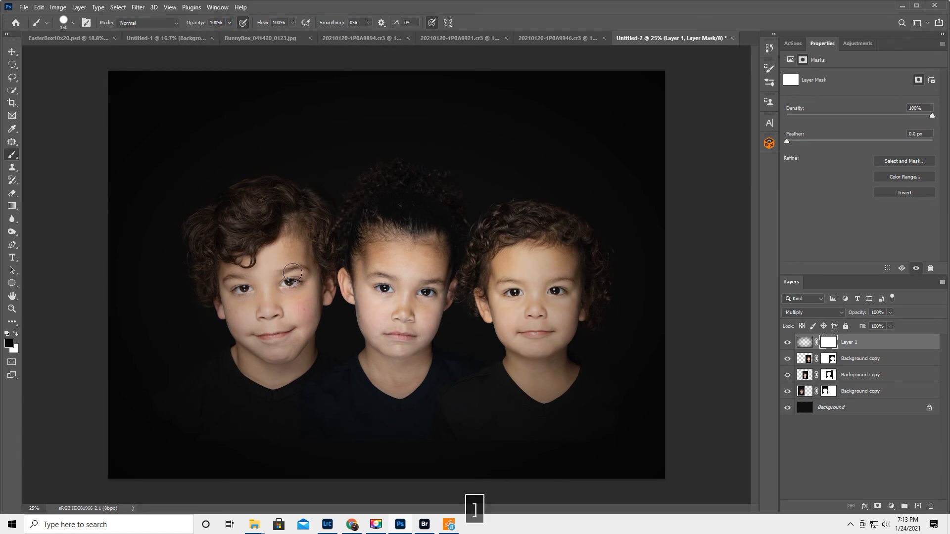
{"action": "key", "text": "bracketright"}
{"action": "key", "text": "bracketright"}
{"action": "key", "text": "bracketright"}
{"action": "key", "text": "bracketright"}
{"action": "key", "text": "bracketright"}
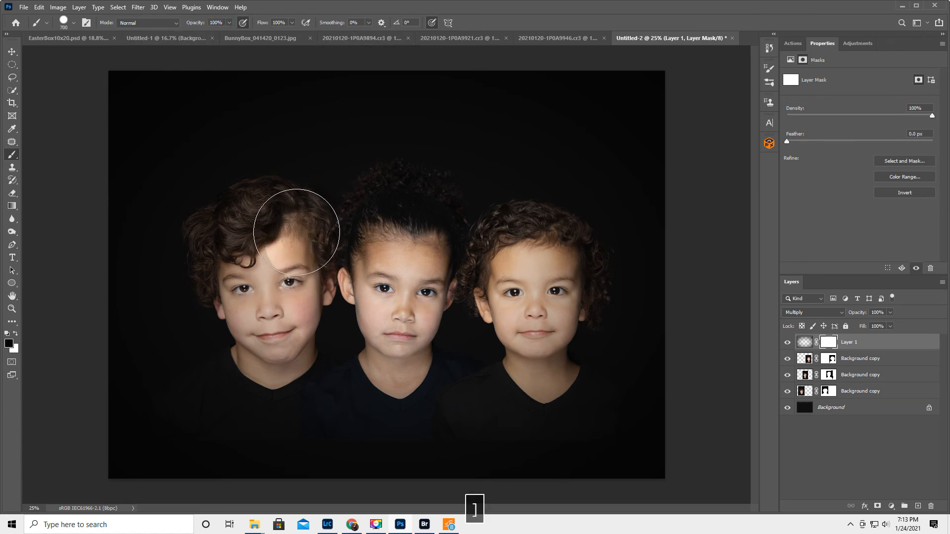
{"action": "mouse_move", "coordinate": [267, 226]}
{"action": "left_mouse_down"}
{"action": "mouse_move", "coordinate": [244, 218]}
{"action": "mouse_move", "coordinate": [287, 257]}
{"action": "left_mouse_up"}
Mask the vignette off the three children using the Brush at 0% hardness, enlarged to 1100 px.
{"action": "right_click", "coordinate": [275, 252]}
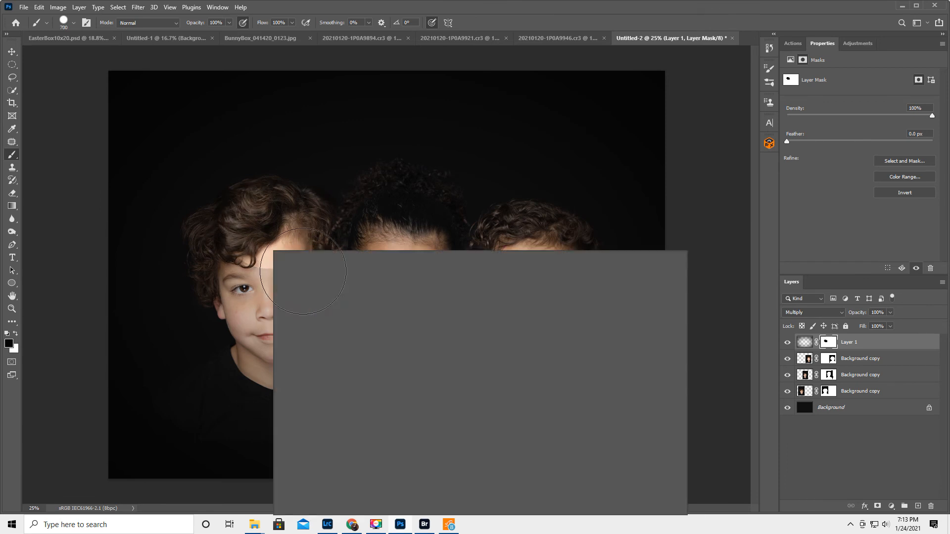
{"action": "left_click_drag", "start_coordinate": [325, 296], "coordinate": [312, 302]}
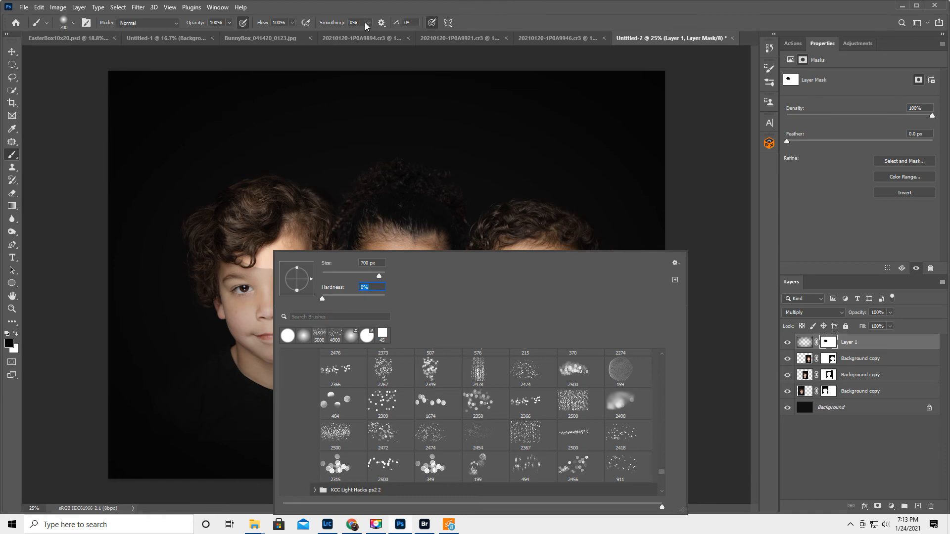
{"action": "key", "text": "Return"}
{"action": "key", "text": "bracketright"}
{"action": "key", "text": "bracketright"}
{"action": "key", "text": "bracketright"}
{"action": "key", "text": "bracketright"}
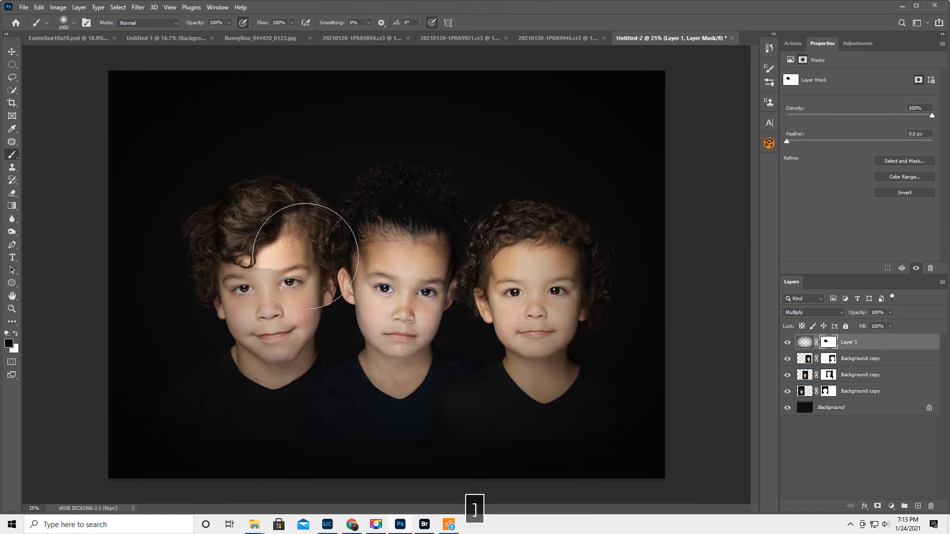
{"action": "mouse_move", "coordinate": [264, 244]}
{"action": "left_mouse_down"}
{"action": "mouse_move", "coordinate": [264, 270]}
{"action": "mouse_move", "coordinate": [244, 250]}
{"action": "mouse_move", "coordinate": [232, 260]}
{"action": "mouse_move", "coordinate": [278, 345]}
{"action": "mouse_move", "coordinate": [310, 321]}
{"action": "mouse_move", "coordinate": [315, 281]}
{"action": "mouse_move", "coordinate": [316, 300]}
{"action": "mouse_move", "coordinate": [305, 245]}
{"action": "mouse_move", "coordinate": [275, 229]}
{"action": "mouse_move", "coordinate": [240, 233]}
{"action": "mouse_move", "coordinate": [231, 255]}
{"action": "mouse_move", "coordinate": [305, 294]}
{"action": "mouse_move", "coordinate": [349, 295]}
{"action": "mouse_move", "coordinate": [356, 327]}
{"action": "mouse_move", "coordinate": [389, 355]}
{"action": "mouse_move", "coordinate": [416, 333]}
{"action": "mouse_move", "coordinate": [436, 280]}
{"action": "mouse_move", "coordinate": [419, 237]}
{"action": "mouse_move", "coordinate": [412, 264]}
{"action": "mouse_move", "coordinate": [377, 258]}
{"action": "mouse_move", "coordinate": [370, 275]}
{"action": "mouse_move", "coordinate": [390, 295]}
{"action": "mouse_move", "coordinate": [460, 304]}
{"action": "mouse_move", "coordinate": [529, 259]}
{"action": "mouse_move", "coordinate": [553, 283]}
{"action": "mouse_move", "coordinate": [552, 332]}
{"action": "mouse_move", "coordinate": [531, 374]}
{"action": "mouse_move", "coordinate": [537, 368]}
{"action": "mouse_move", "coordinate": [522, 338]}
{"action": "mouse_move", "coordinate": [481, 308]}
{"action": "mouse_move", "coordinate": [485, 330]}
{"action": "mouse_move", "coordinate": [536, 364]}
{"action": "mouse_move", "coordinate": [552, 278]}
{"action": "mouse_move", "coordinate": [535, 261]}
{"action": "mouse_move", "coordinate": [497, 263]}
{"action": "mouse_move", "coordinate": [490, 290]}
{"action": "mouse_move", "coordinate": [412, 237]}
{"action": "mouse_move", "coordinate": [383, 283]}
{"action": "mouse_move", "coordinate": [327, 253]}
{"action": "mouse_move", "coordinate": [258, 238]}
{"action": "mouse_move", "coordinate": [251, 261]}
{"action": "mouse_move", "coordinate": [270, 306]}
{"action": "left_mouse_up"}
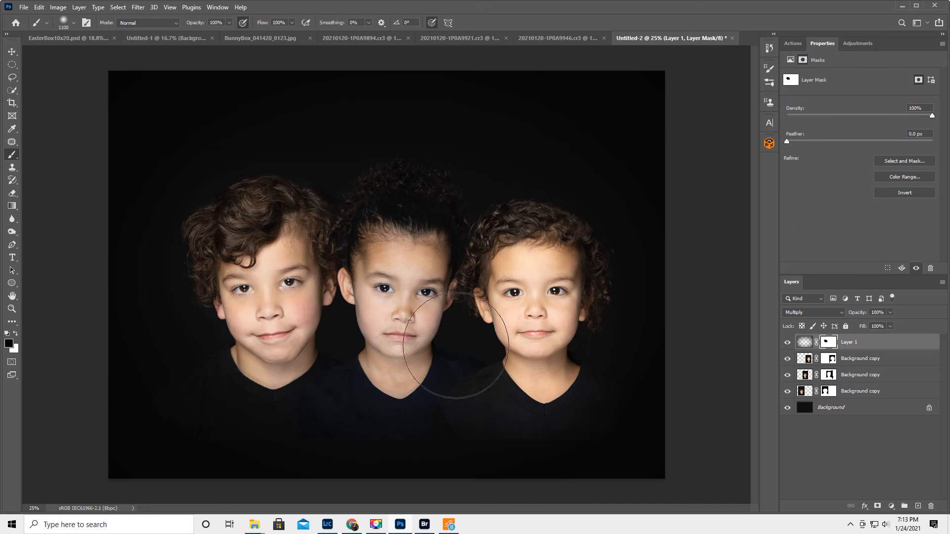
{"action": "mouse_move", "coordinate": [518, 355]}
{"action": "left_mouse_down"}
{"action": "mouse_move", "coordinate": [531, 303]}
{"action": "mouse_move", "coordinate": [554, 293]}
{"action": "mouse_move", "coordinate": [551, 261]}
{"action": "mouse_move", "coordinate": [443, 233]}
{"action": "left_mouse_up"}
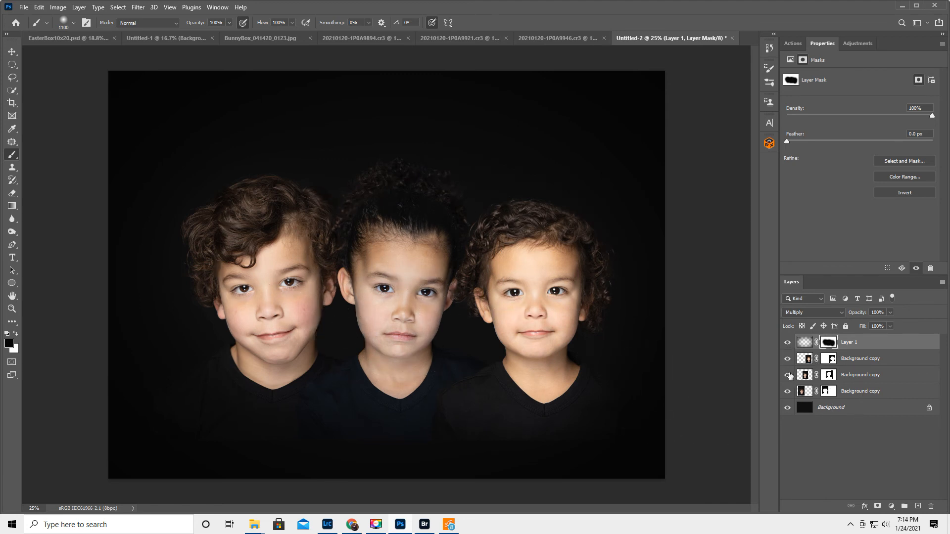
Scale the middle child's layer to 104.78% and shift it slightly down between the two siblings.
{"action": "left_click", "coordinate": [804, 376]}
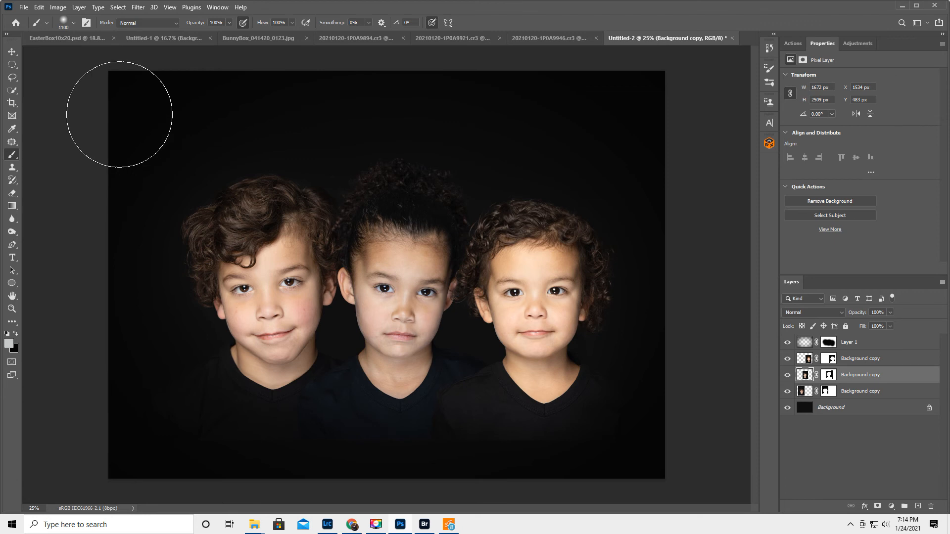
{"action": "left_click", "coordinate": [11, 51]}
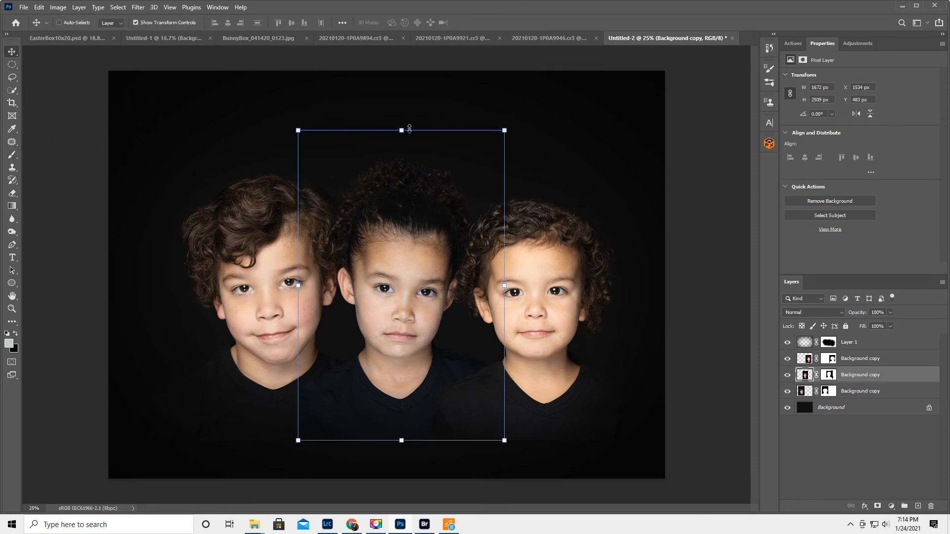
{"action": "left_click_drag", "start_coordinate": [403, 129], "coordinate": [401, 115]}
{"action": "left_click_drag", "start_coordinate": [422, 228], "coordinate": [420, 241]}
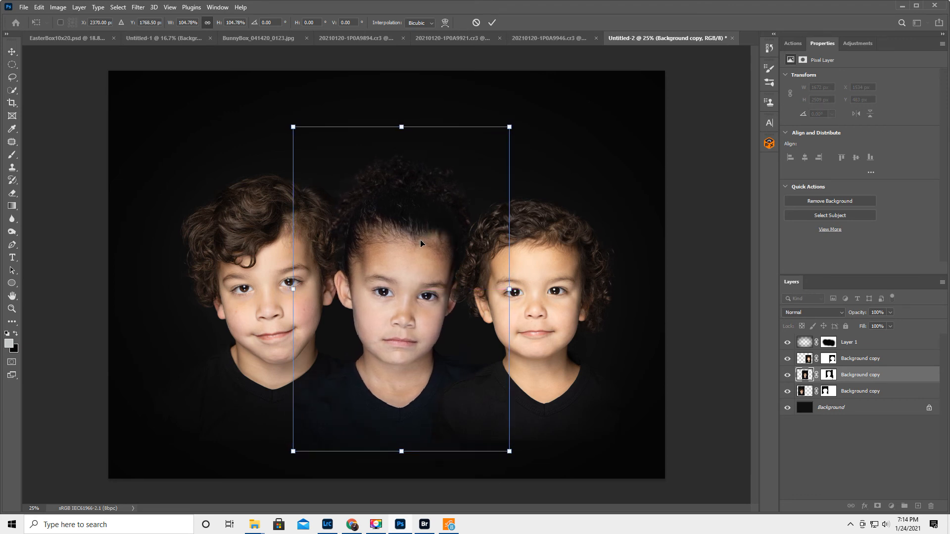
{"action": "left_click", "coordinate": [864, 410]}
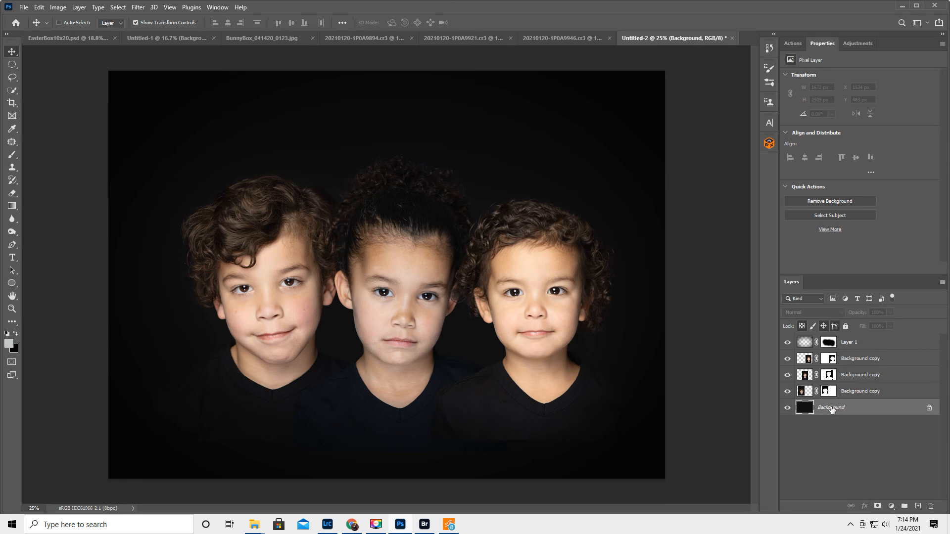
Group the vignette layer with the three children's layers.
{"action": "left_click", "coordinate": [865, 344]}
{"action": "left_click", "coordinate": [871, 360], "text": "shift"}
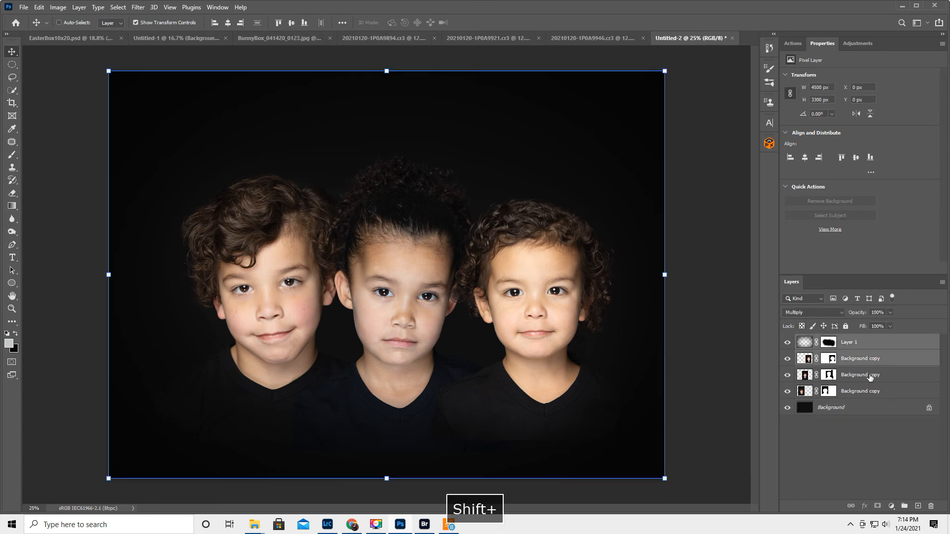
{"action": "left_click", "coordinate": [869, 376], "text": "shift"}
{"action": "left_click", "coordinate": [872, 392], "text": "shift"}
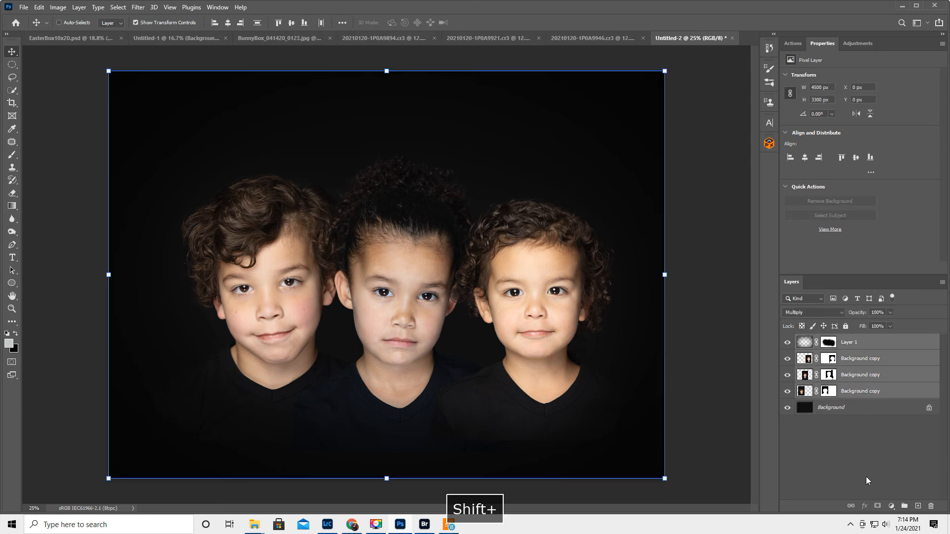
{"action": "key", "text": "ctrl+g"}
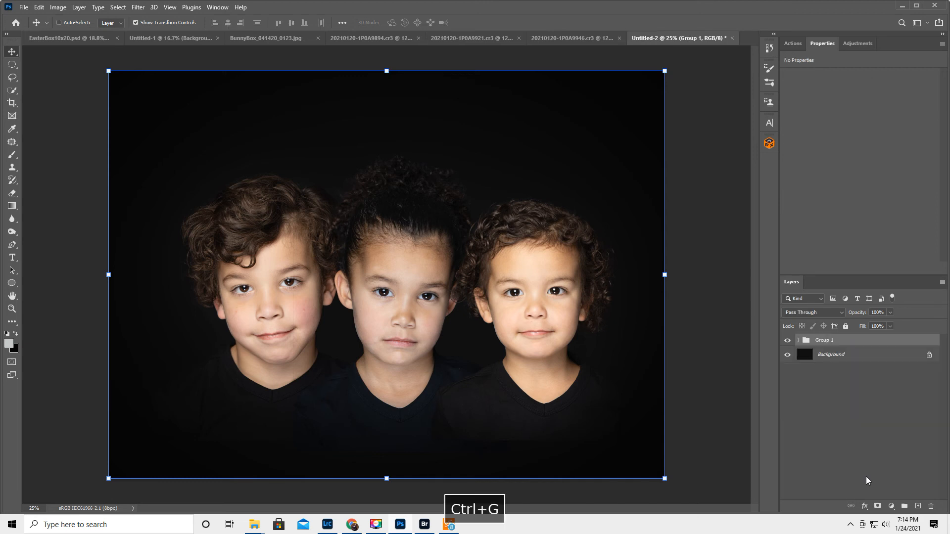
Set the Brush to 34% opacity and 900 px, and sample the dark backdrop colour beside the left child on the Background layer.
{"action": "left_click", "coordinate": [805, 356]}
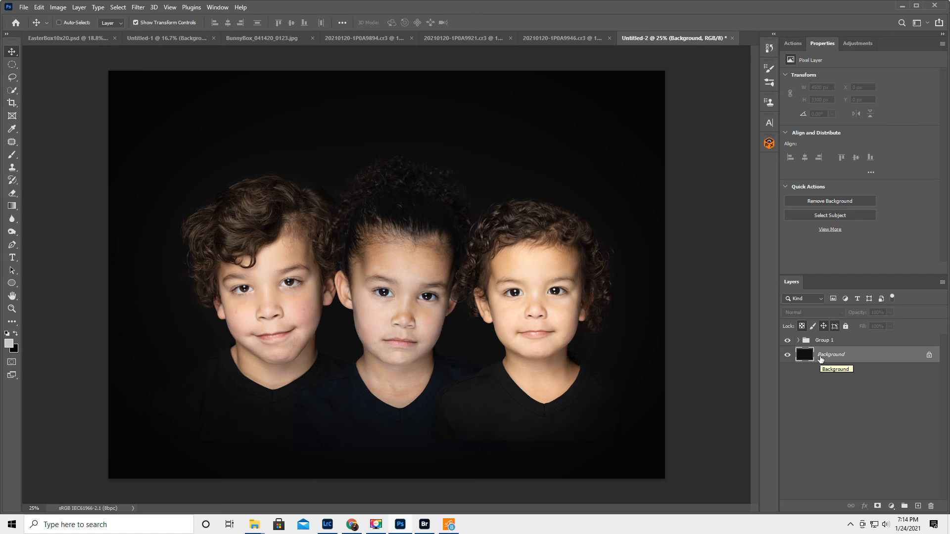
{"action": "left_click", "coordinate": [12, 155]}
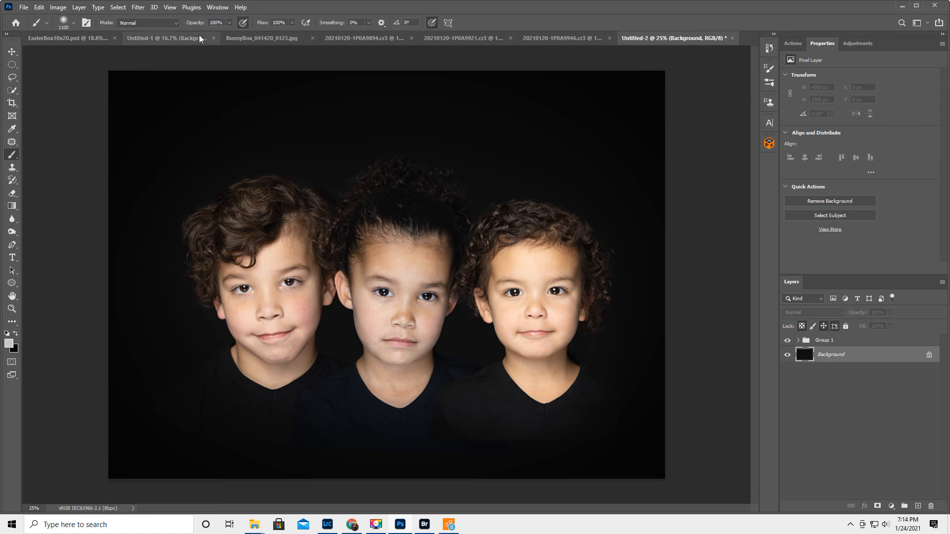
{"action": "left_click_drag", "start_coordinate": [197, 23], "coordinate": [165, 31]}
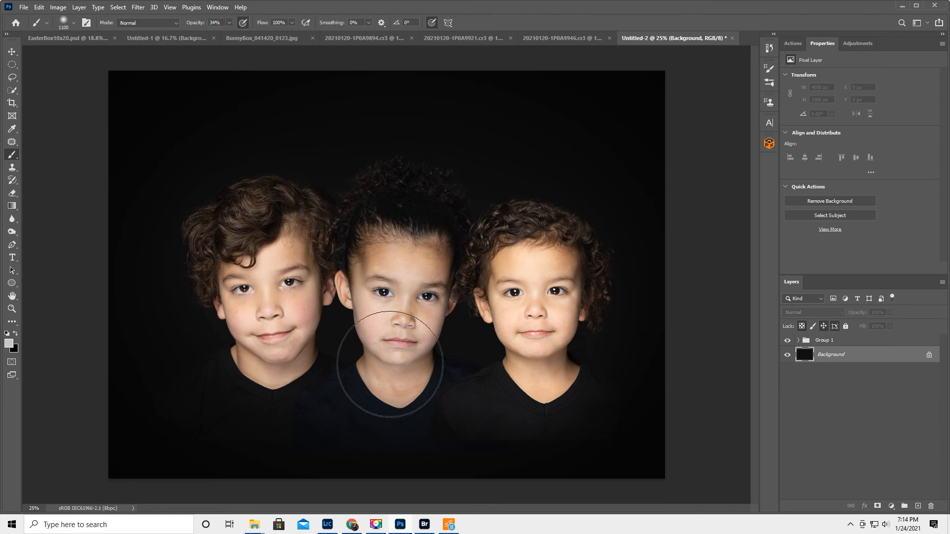
{"action": "key", "text": "bracketleft"}
{"action": "key", "text": "bracketleft"}
{"action": "key", "text": "bracketleft"}
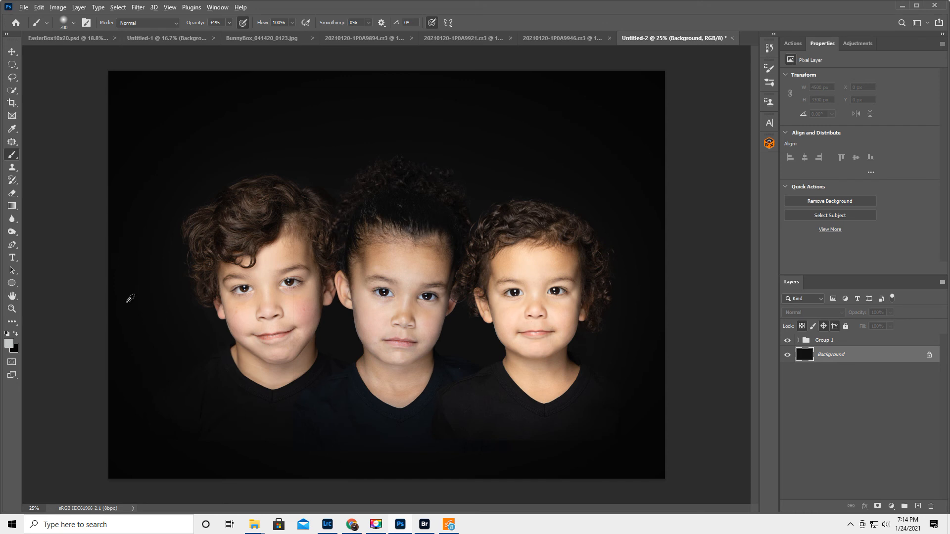
{"action": "left_click", "coordinate": [126, 305], "text": "alt"}
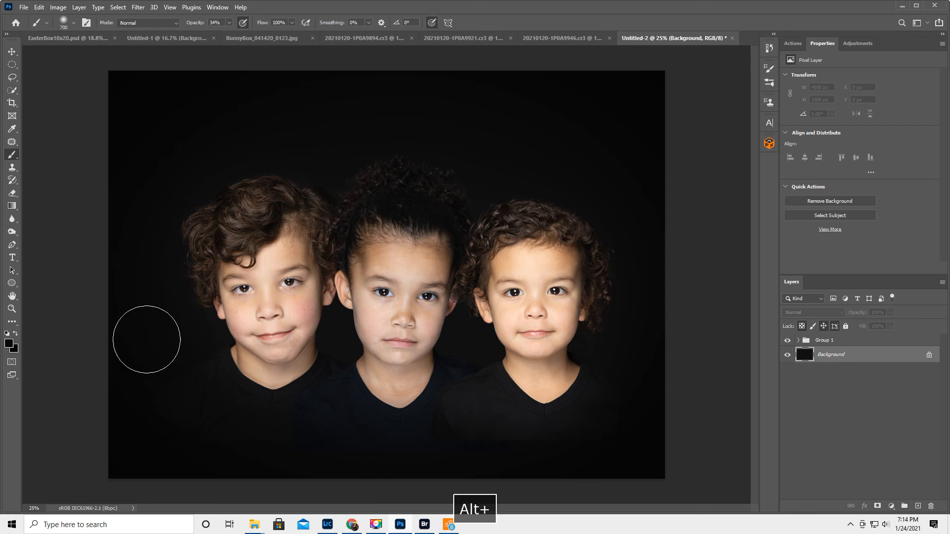
{"action": "key", "text": "bracketright"}
{"action": "key", "text": "bracketright"}
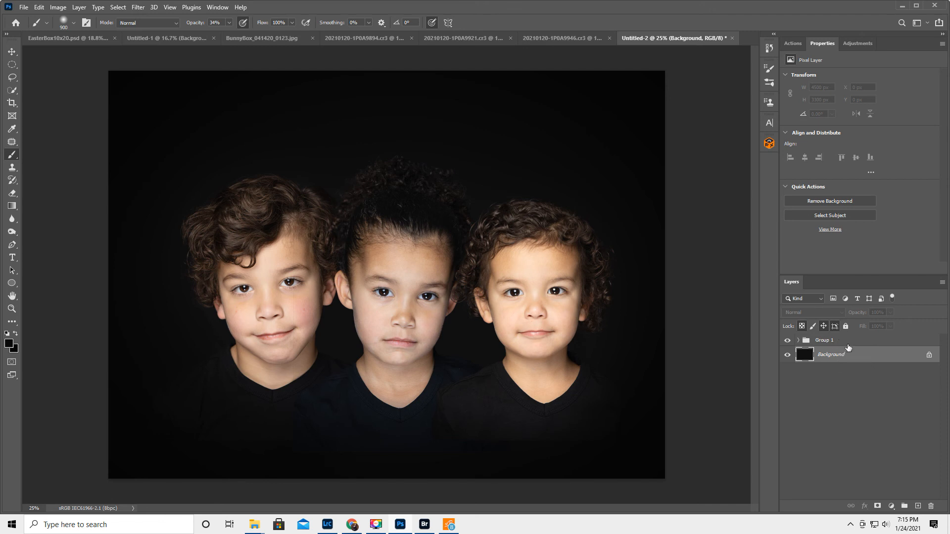
Create a new empty layer and place it above Group 1, outside the group.
{"action": "left_click", "coordinate": [918, 507]}
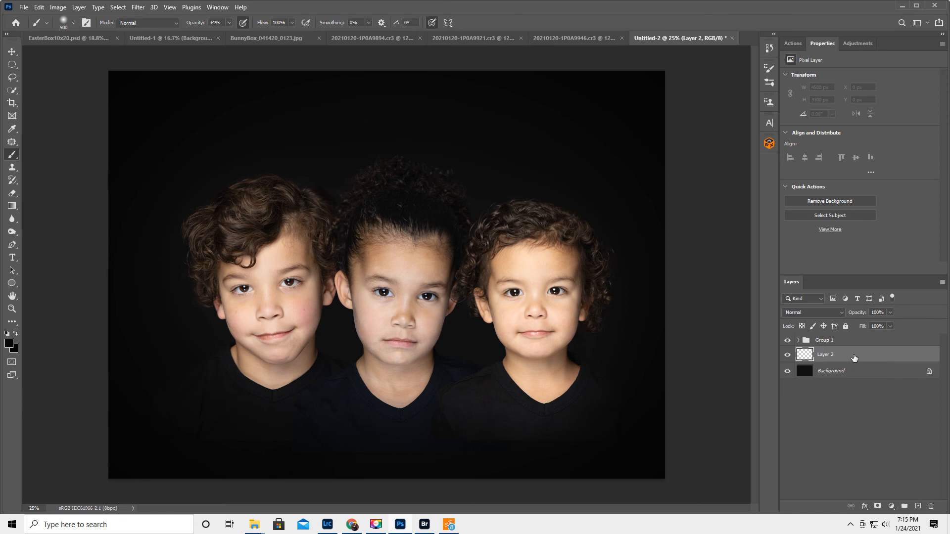
{"action": "mouse_move", "coordinate": [854, 355]}
{"action": "left_mouse_down"}
{"action": "mouse_move", "coordinate": [845, 331]}
{"action": "mouse_move", "coordinate": [855, 357]}
{"action": "mouse_move", "coordinate": [849, 332]}
{"action": "mouse_move", "coordinate": [851, 340]}
{"action": "left_mouse_up"}
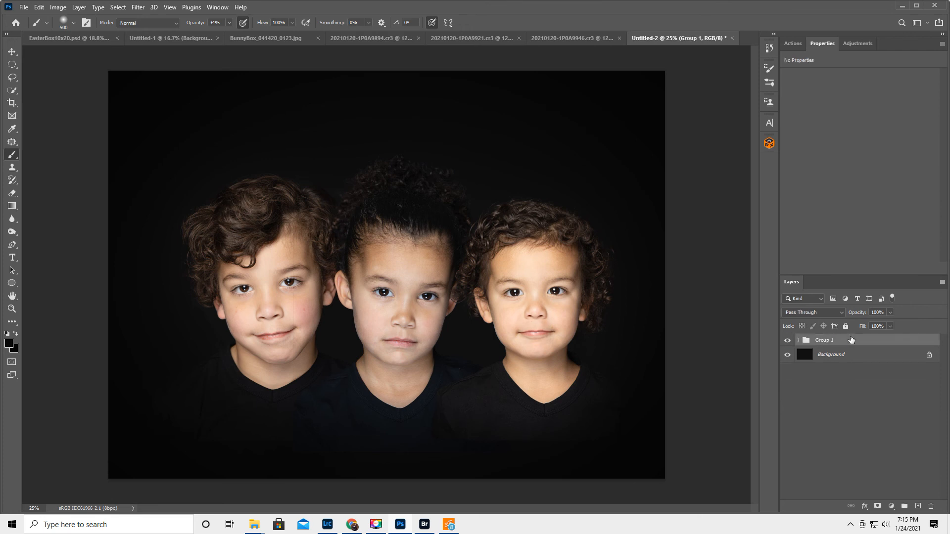
{"action": "left_click", "coordinate": [797, 341]}
{"action": "left_click_drag", "start_coordinate": [854, 356], "coordinate": [851, 335]}
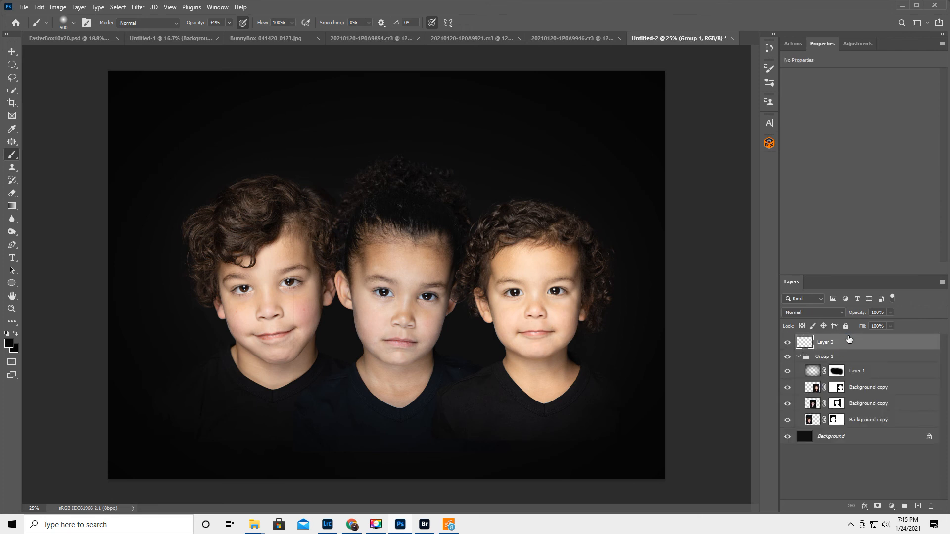
{"action": "left_click", "coordinate": [798, 356]}
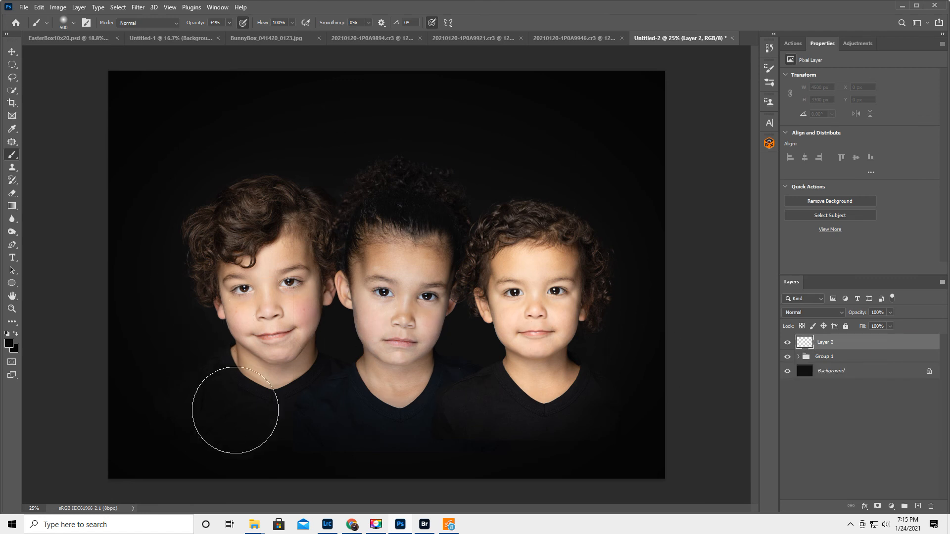
Paint the sampled dark colour on Layer 2 across the bottom of the image, over the lower shirt edges.
{"action": "mouse_move", "coordinate": [319, 460]}
{"action": "left_mouse_down"}
{"action": "mouse_move", "coordinate": [318, 452]}
{"action": "mouse_move", "coordinate": [311, 460]}
{"action": "mouse_move", "coordinate": [227, 454]}
{"action": "mouse_move", "coordinate": [168, 463]}
{"action": "left_mouse_up"}
{"action": "mouse_move", "coordinate": [105, 470]}
{"action": "left_mouse_down"}
{"action": "mouse_move", "coordinate": [186, 456]}
{"action": "mouse_move", "coordinate": [173, 432]}
{"action": "left_mouse_up"}
{"action": "mouse_move", "coordinate": [362, 463]}
{"action": "left_mouse_down"}
{"action": "mouse_move", "coordinate": [477, 472]}
{"action": "mouse_move", "coordinate": [387, 478]}
{"action": "left_mouse_up"}
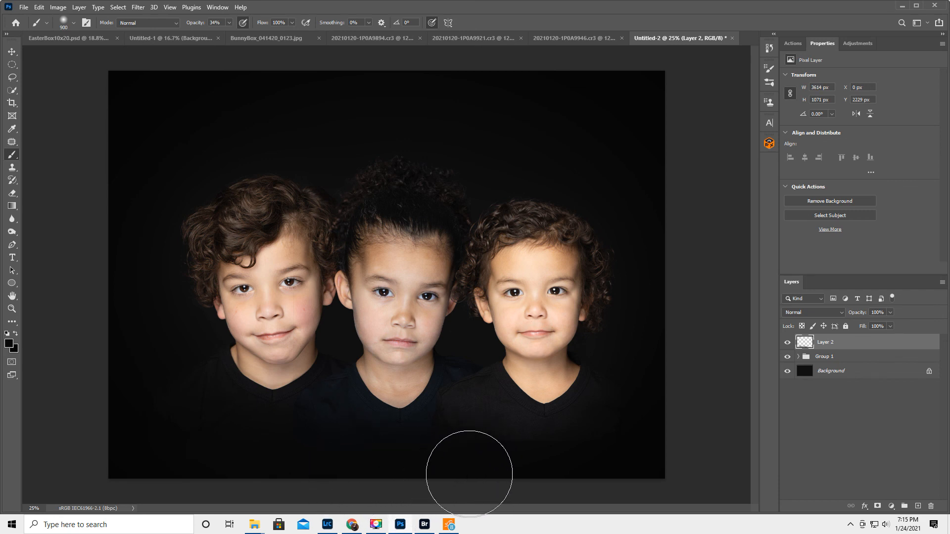
{"action": "mouse_move", "coordinate": [610, 462]}
{"action": "left_mouse_down"}
{"action": "mouse_move", "coordinate": [653, 394]}
{"action": "mouse_move", "coordinate": [541, 490]}
{"action": "mouse_move", "coordinate": [538, 482]}
{"action": "left_mouse_up"}
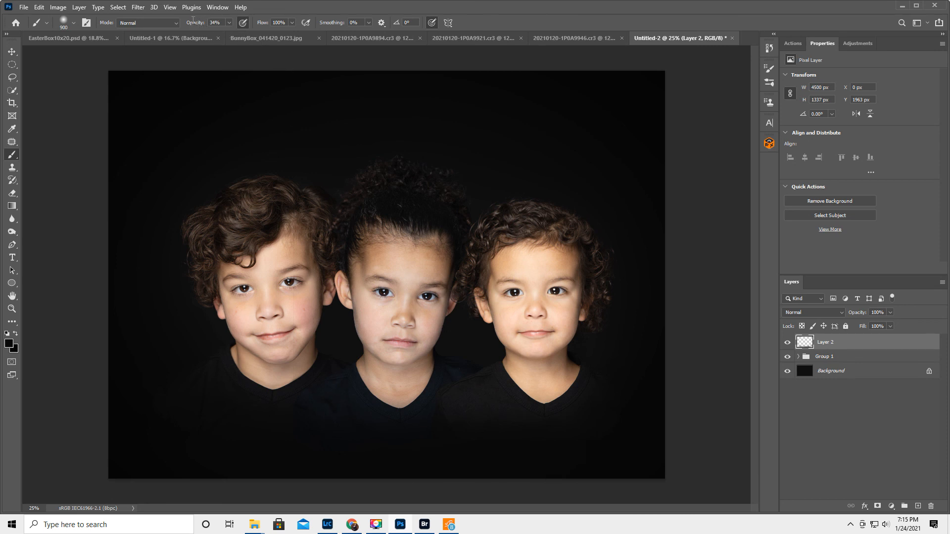
Replace the painted Layer 2 with a layer mask on Group 1, fading the group's bottom edge with the Brush at 59% opacity.
{"action": "left_click_drag", "start_coordinate": [203, 26], "coordinate": [207, 26]}
{"action": "key", "text": "Delete"}
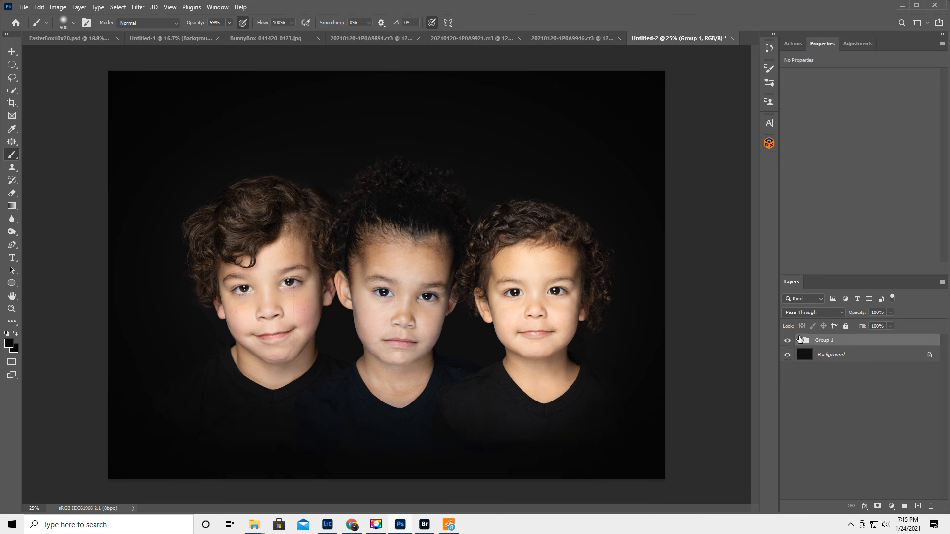
{"action": "left_click", "coordinate": [877, 506]}
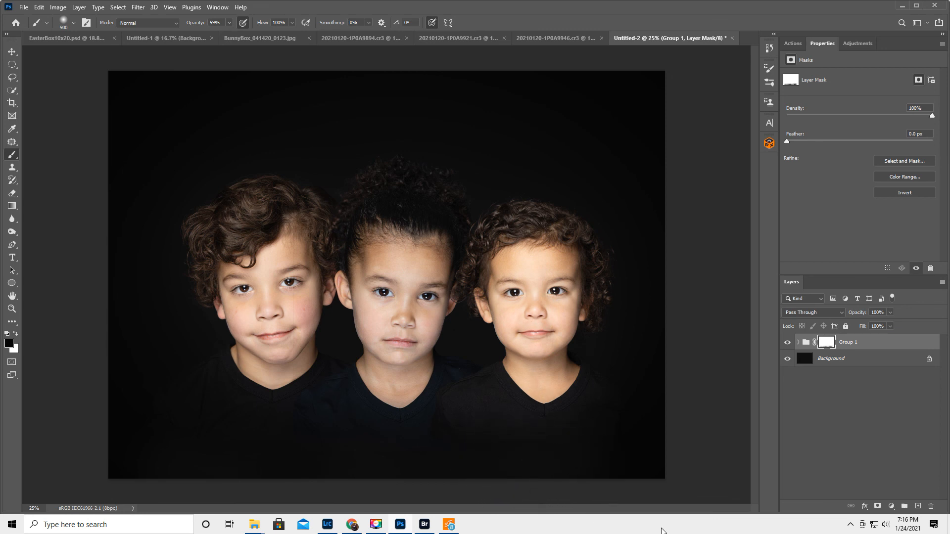
{"action": "key", "text": "x"}
{"action": "key", "text": "alt"}
{"action": "key", "text": "d"}
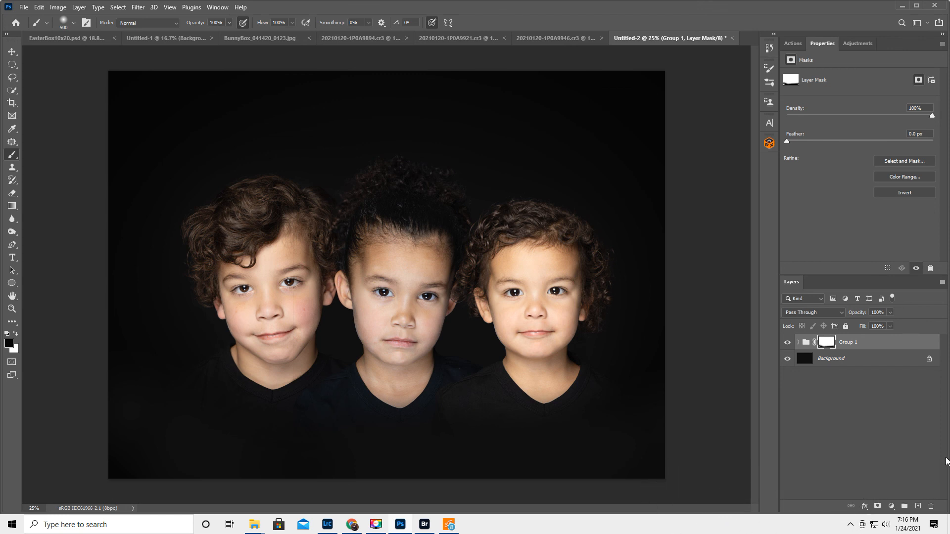
Move Group 1 straight up about 64 px and flatten the image.
{"action": "left_click", "coordinate": [12, 51]}
{"action": "left_click_drag", "start_coordinate": [381, 283], "coordinate": [382, 270]}
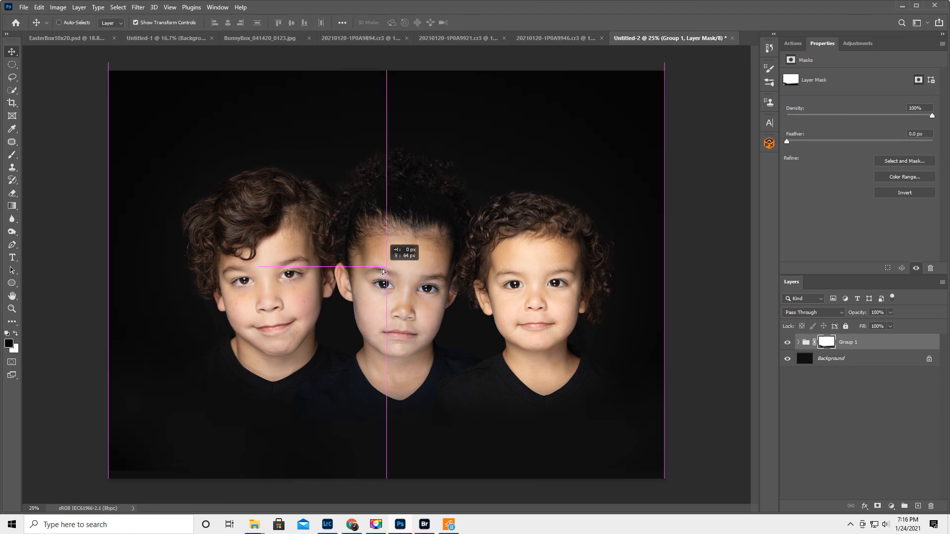
{"action": "left_click_drag", "start_coordinate": [382, 271], "coordinate": [382, 271]}
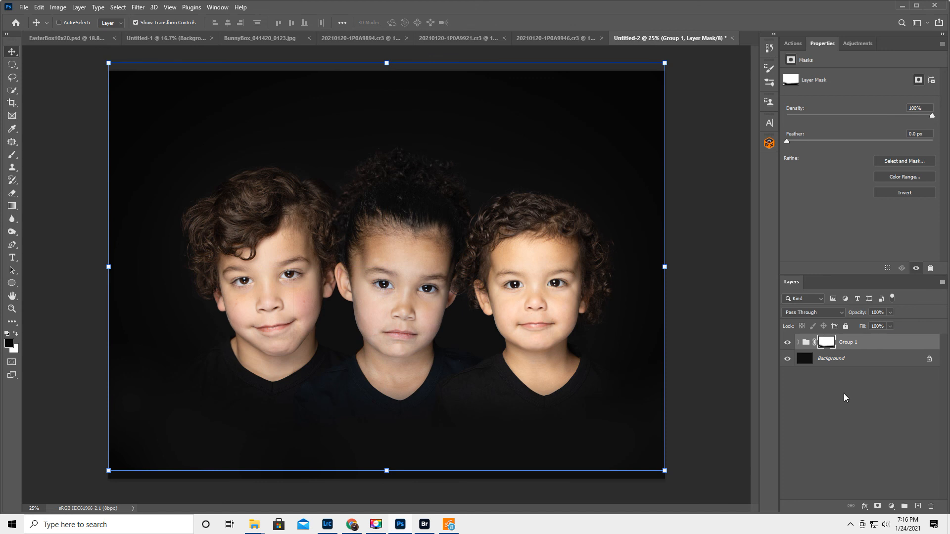
{"action": "left_click", "coordinate": [941, 283]}
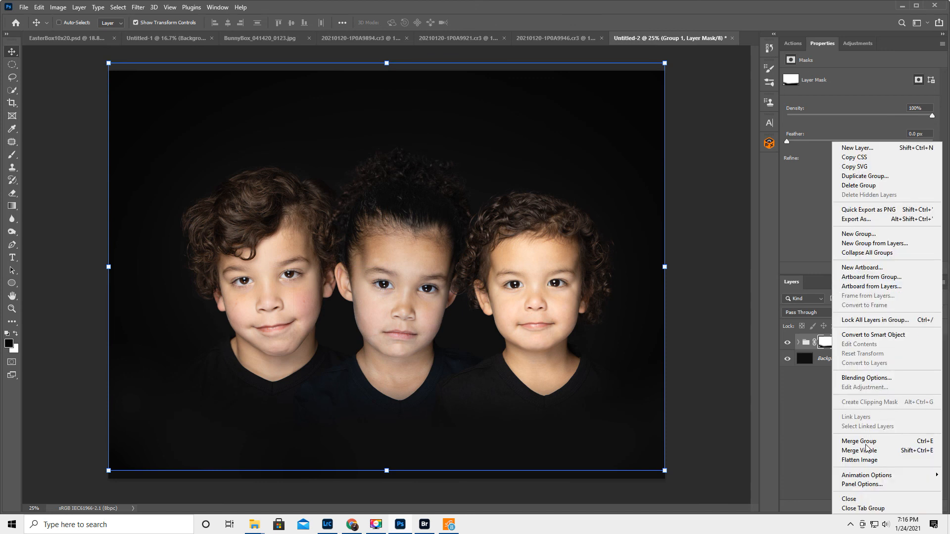
{"action": "left_click", "coordinate": [879, 460]}
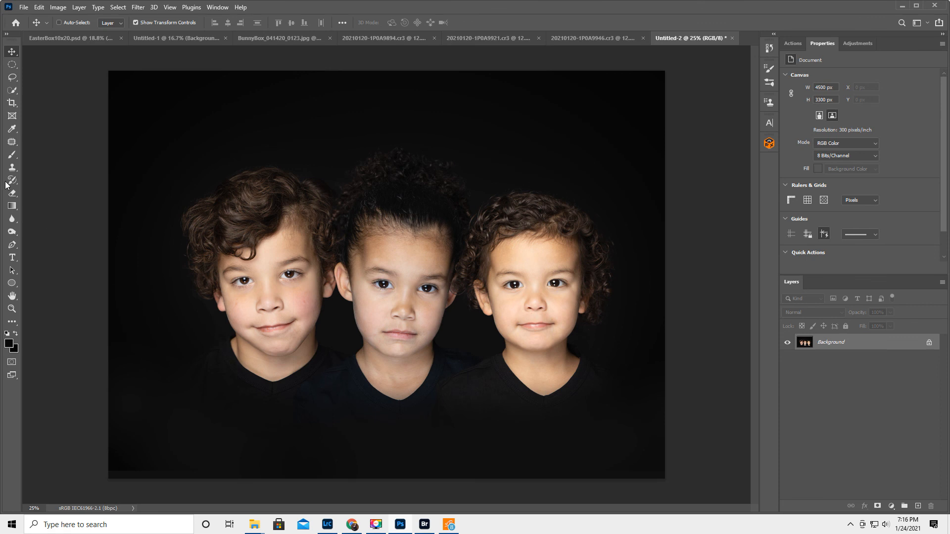
Paint sampled backdrop tones over the lower corners of the flattened image with the 900 px Brush at 100% opacity.
{"action": "left_click", "coordinate": [11, 156]}
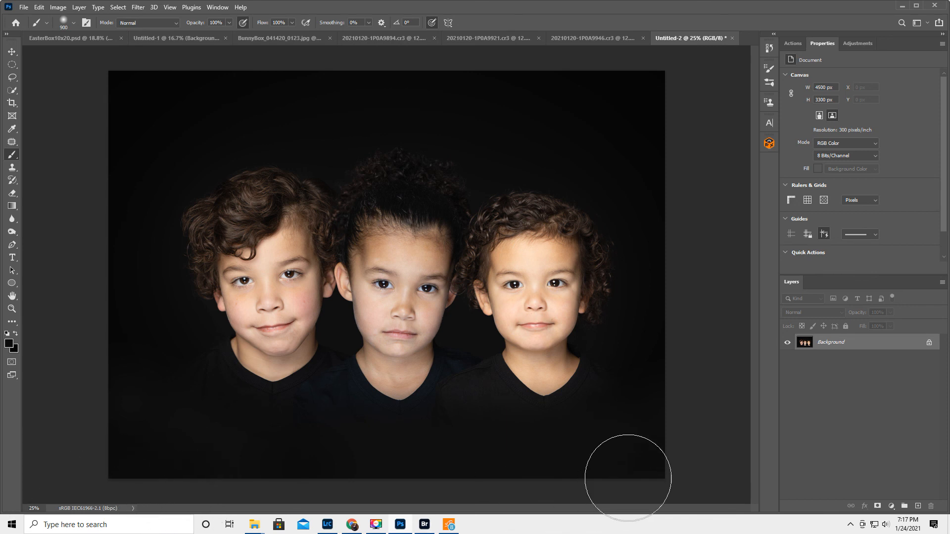
{"action": "left_click", "coordinate": [649, 447], "text": "alt"}
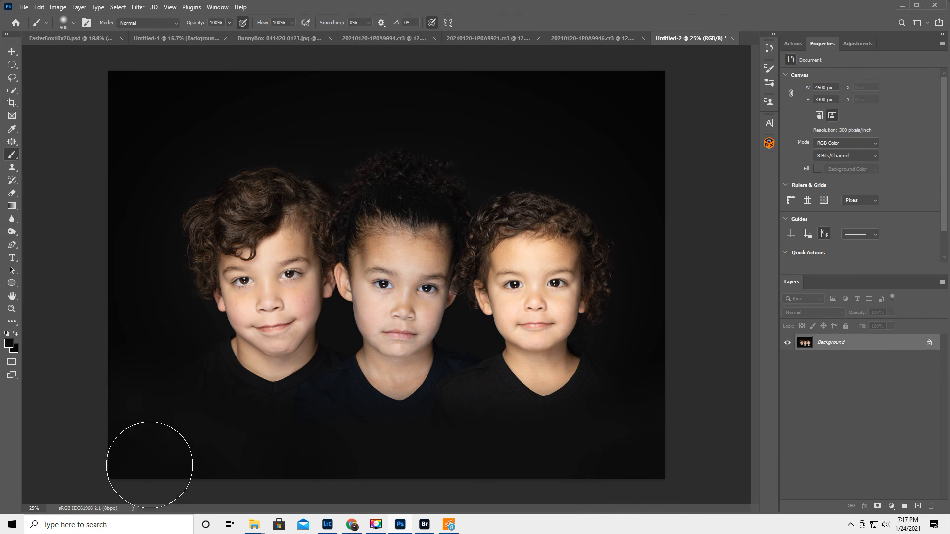
{"action": "left_click", "coordinate": [139, 445], "text": "alt"}
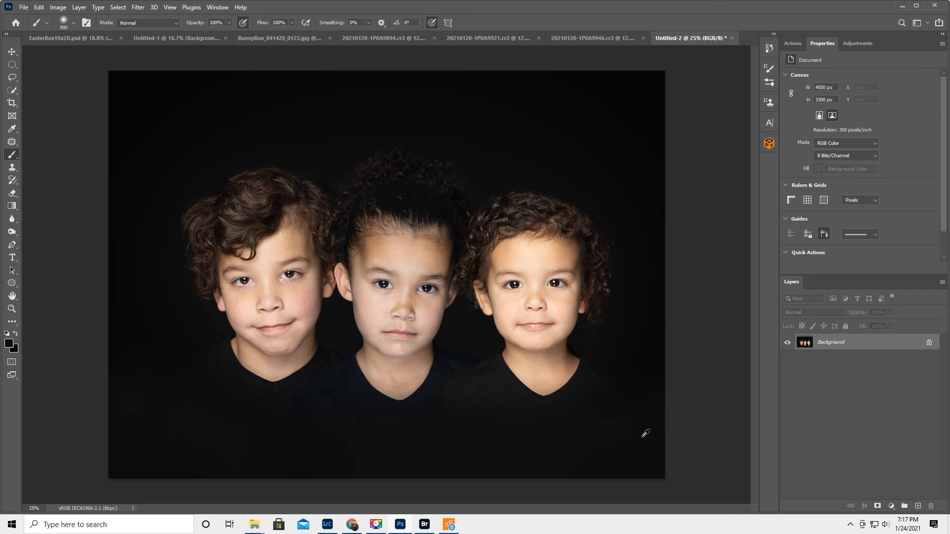